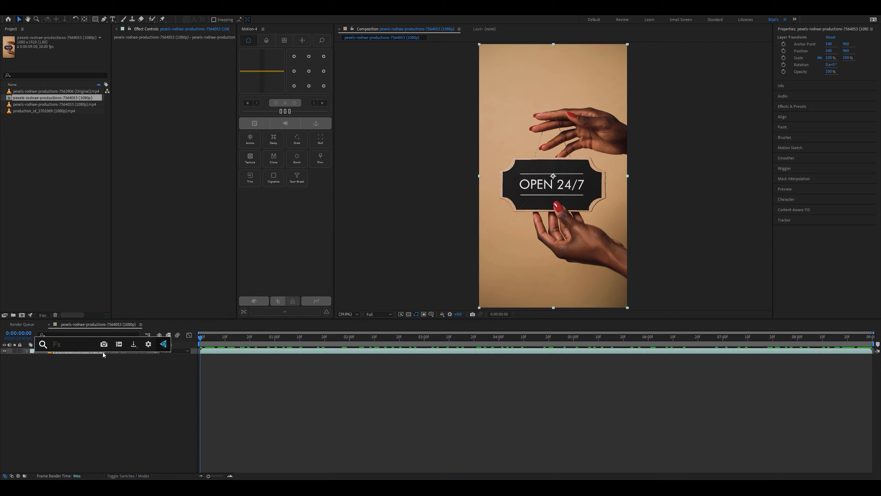
Apply Warp Stabilizer to the sign clip with No Motion, the Position, Scale, Rotation method and Stabilize, Crop framing.
text(warp)
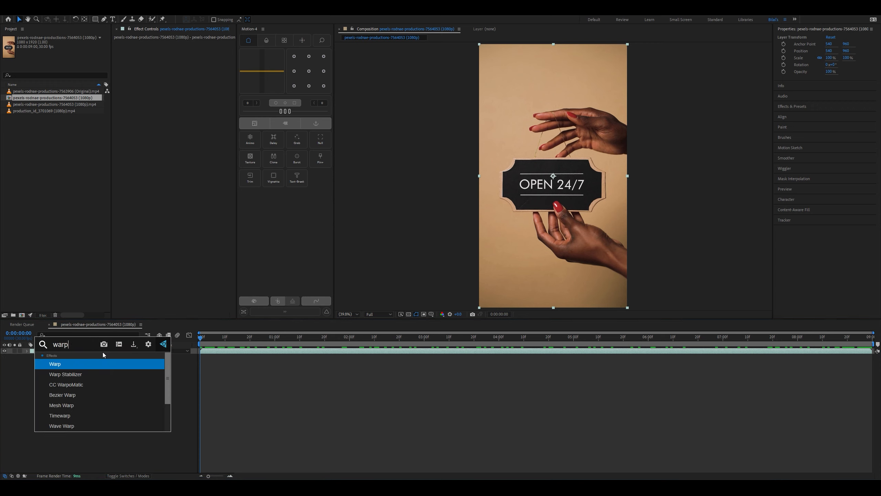
click(97, 363)
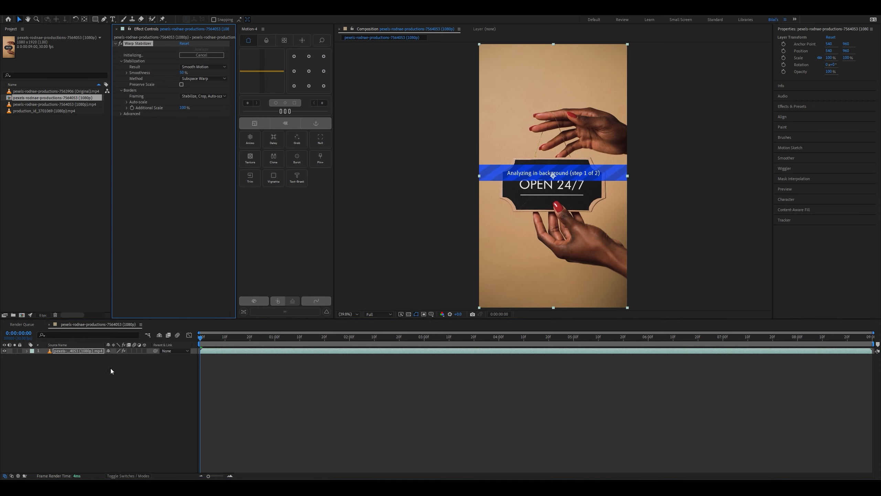
click(201, 67)
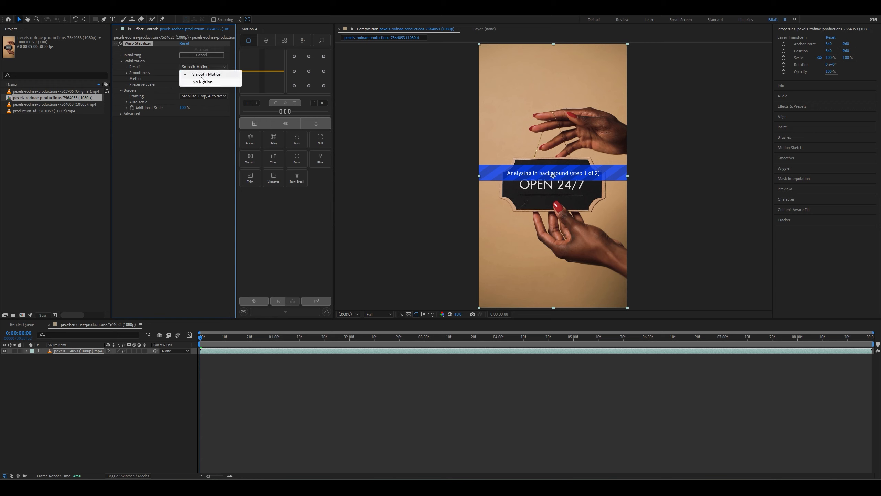
click(202, 82)
click(204, 78)
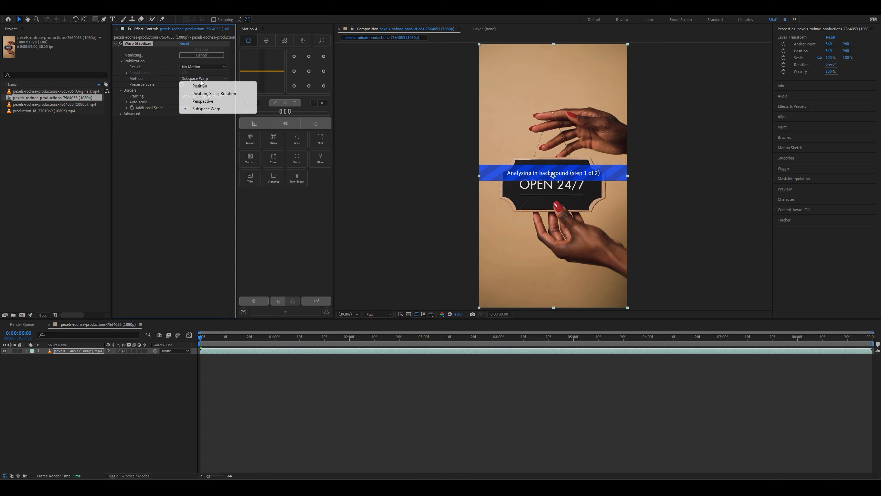
click(201, 92)
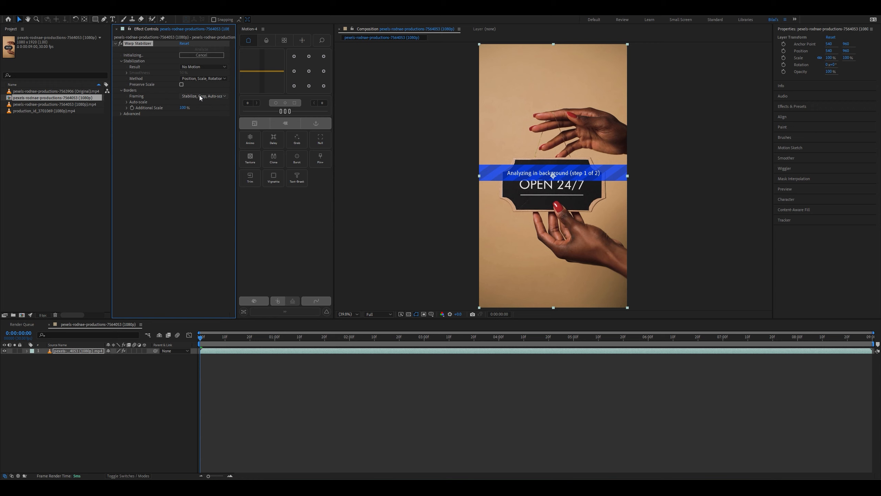
click(199, 95)
click(200, 111)
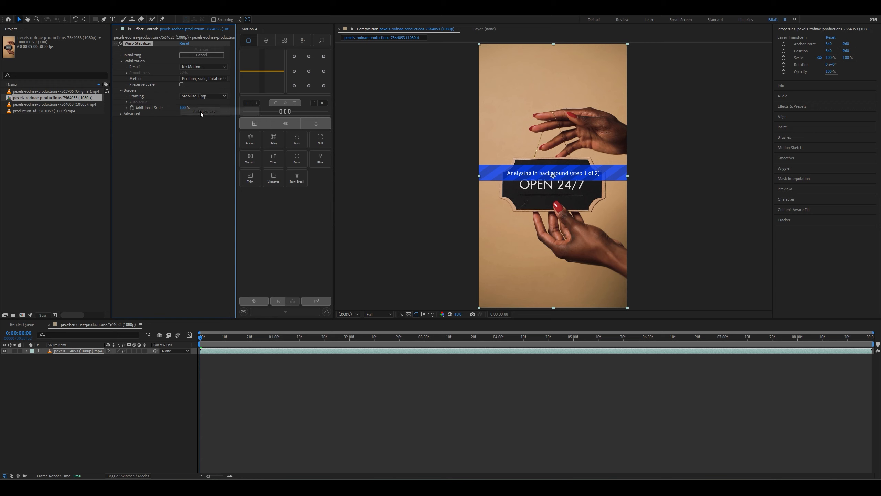
In the stabilizer's advanced settings, enable Detailed Analysis, set the objective to Reversible Stabilization, and keep the playhead on the first frame.
click(120, 113)
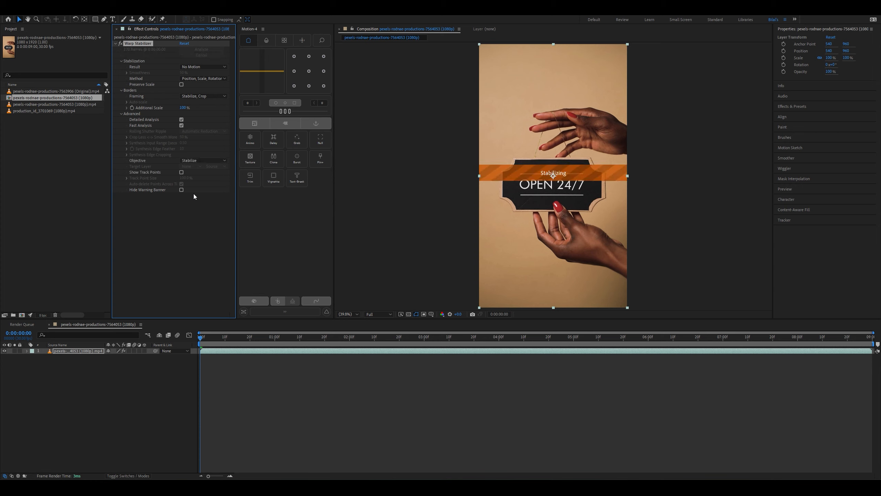
click(203, 161)
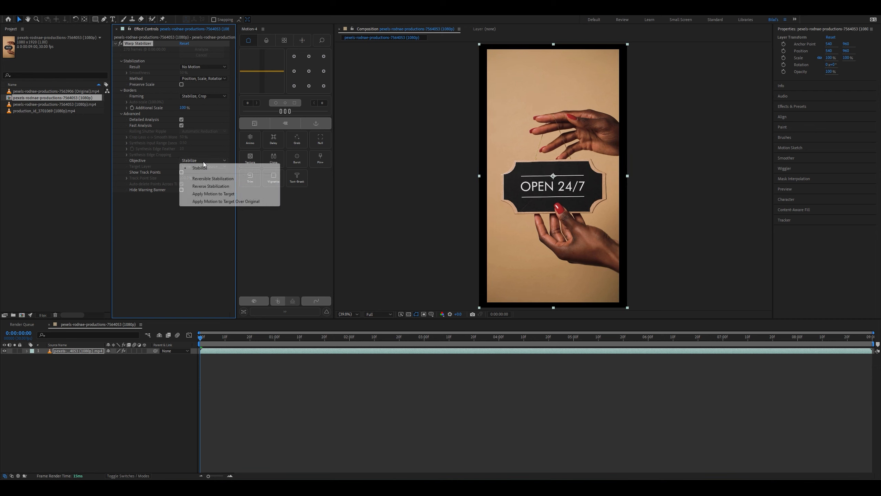
click(208, 177)
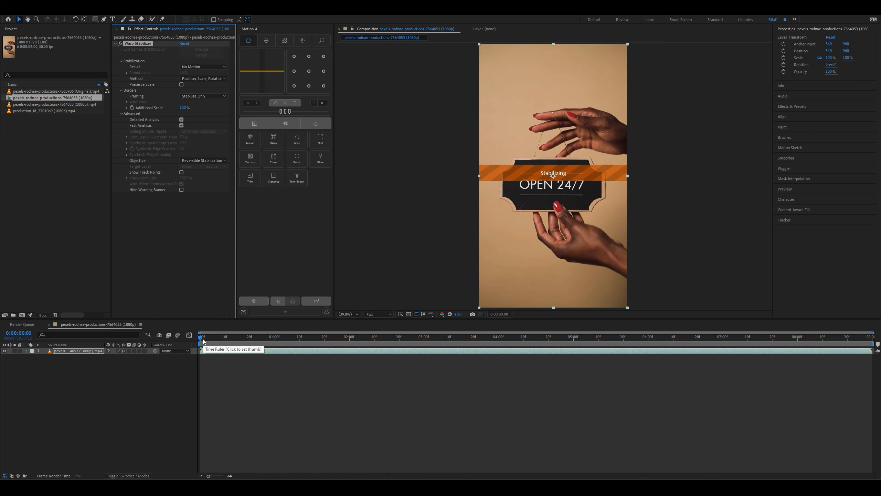
drag(203, 341, 187, 409)
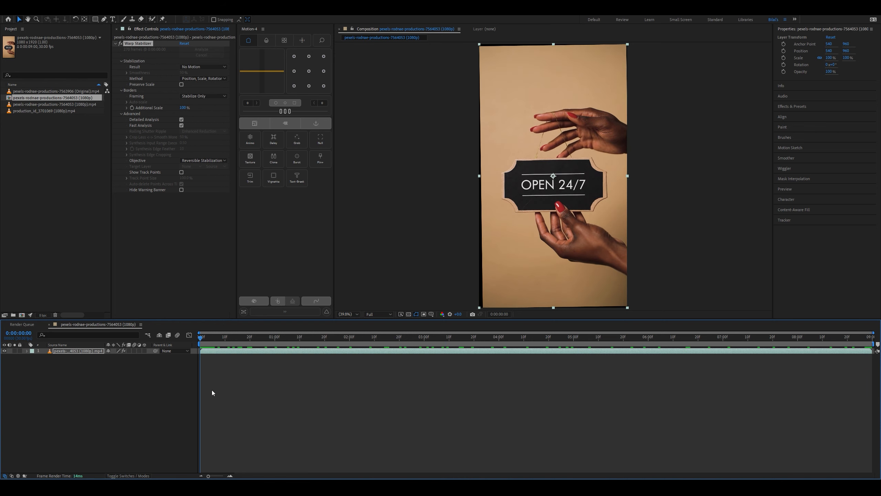
Capture the stabilized first frame as an FX Console snapshot and show its image file in Explorer.
click(222, 350)
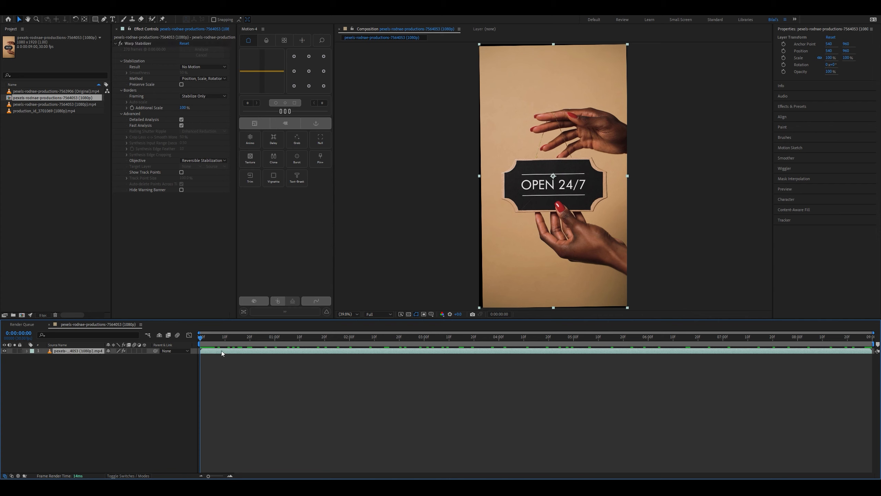
key(ctrl+space)
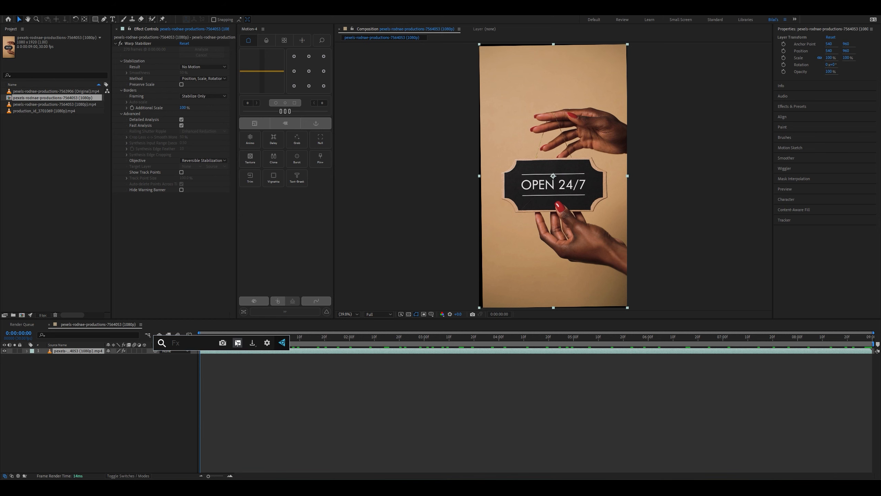
click(237, 343)
right_click(330, 180)
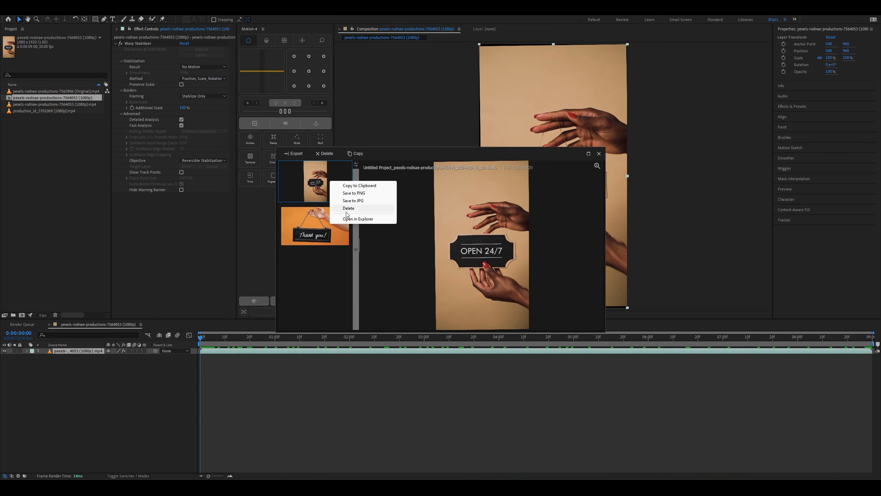
click(357, 218)
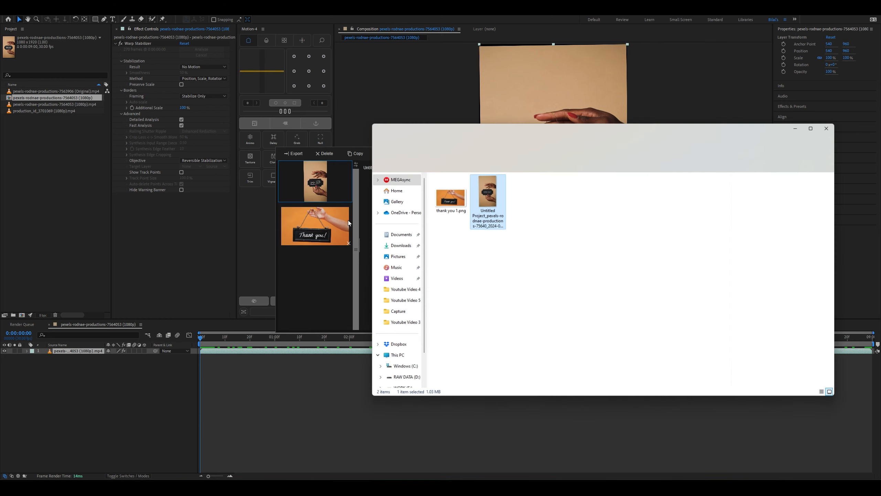
Rename the captured image open247.png and open it in Adobe Photoshop 2024.
click(486, 216)
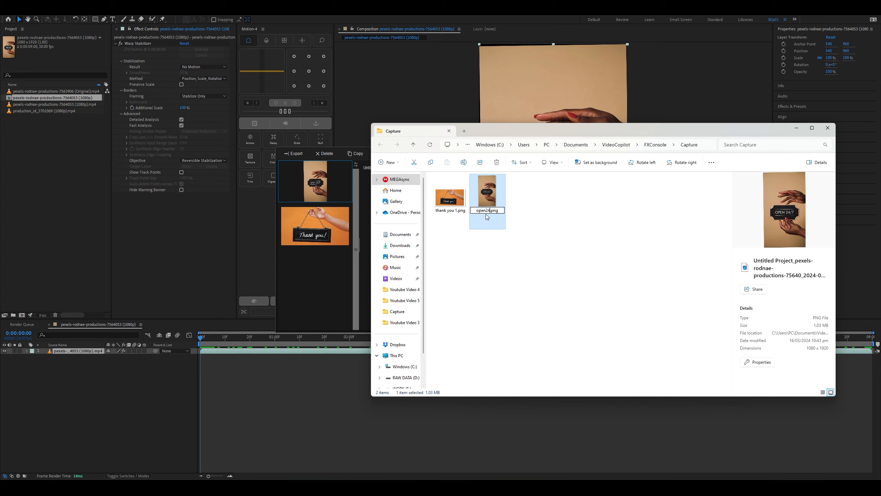
key(Return)
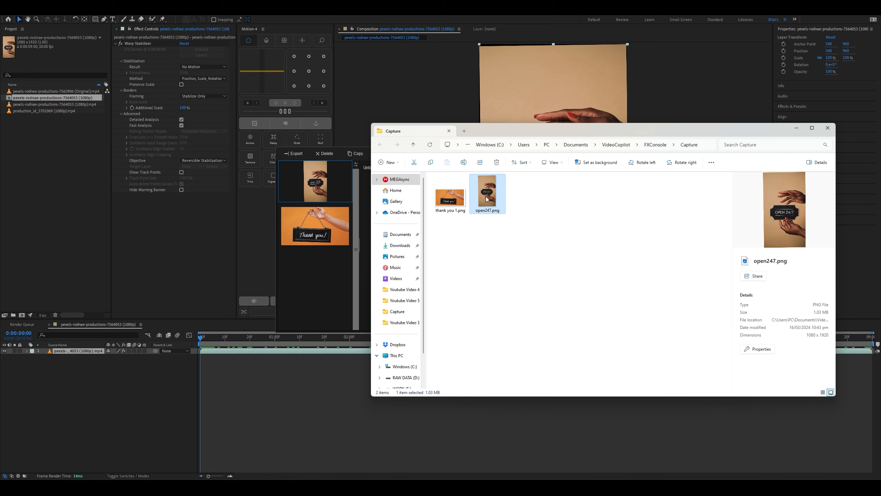
right_click(487, 197)
mouse_move(503, 230)
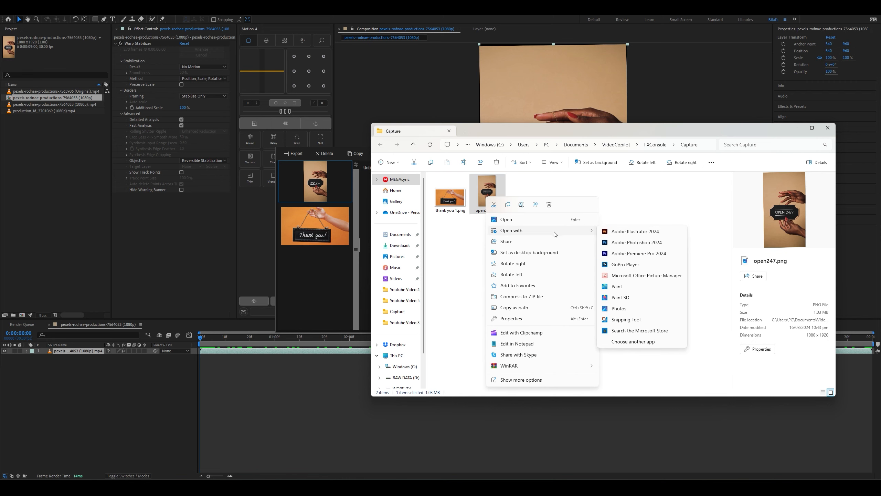
click(620, 243)
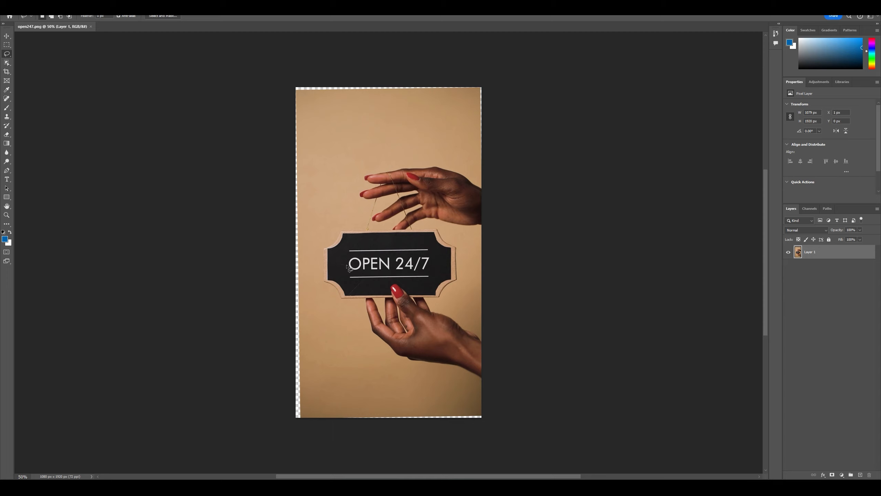
Lasso the OPEN 24/7 lettering, remove it with Content-Aware Fill output to a new layer, and deselect.
mouse_move(348, 264)
mouse_down()
mouse_move(360, 255)
mouse_move(431, 256)
mouse_move(433, 268)
mouse_move(429, 276)
mouse_move(355, 274)
mouse_up()
drag(350, 267, 349, 265)
right_click(356, 264)
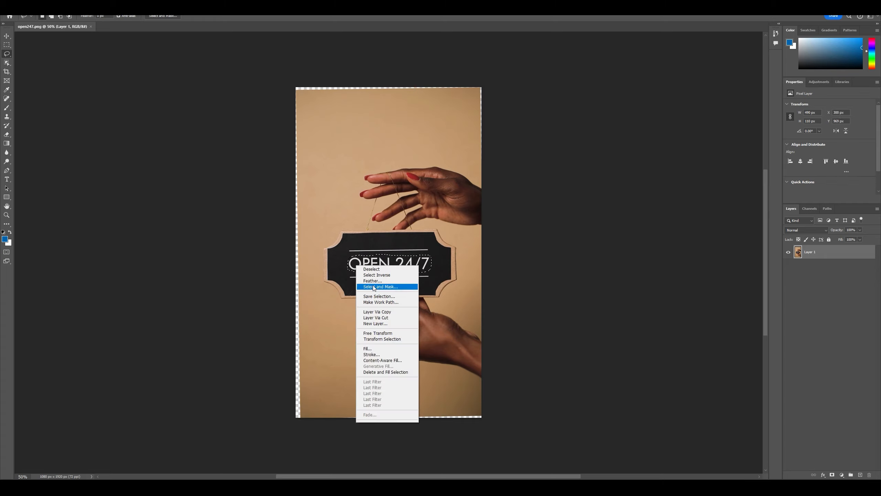
click(382, 359)
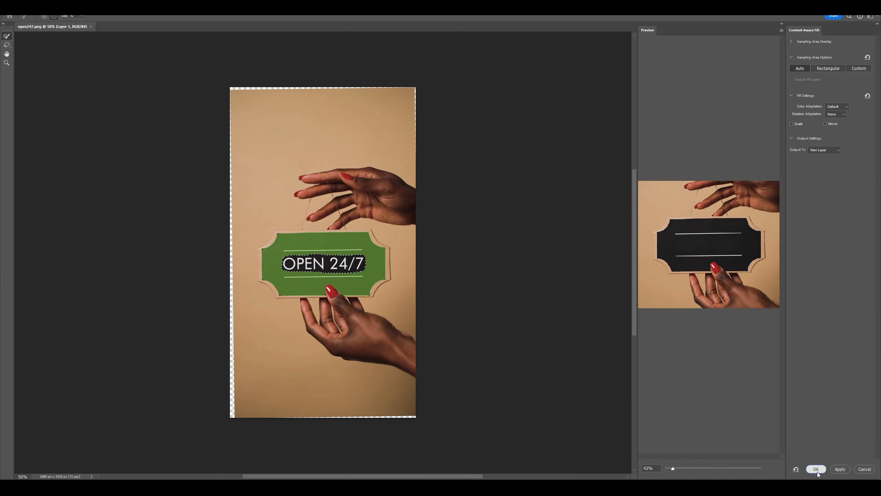
click(816, 468)
key(ctrl+d)
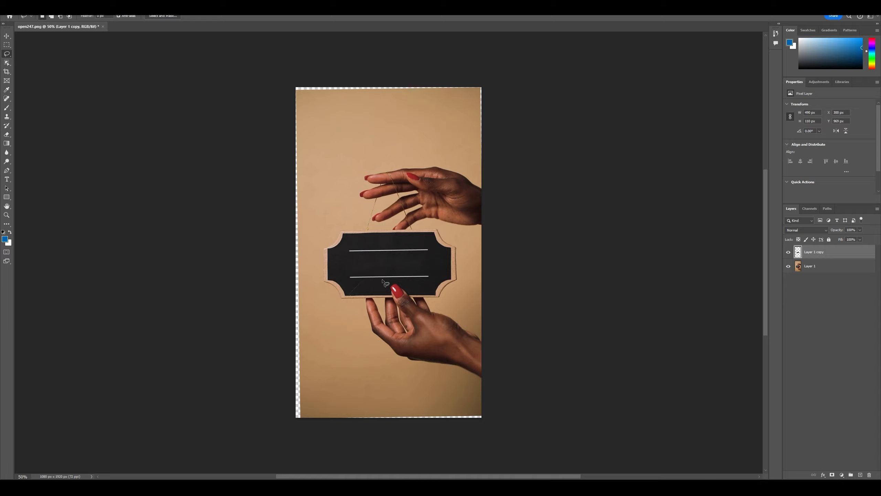
Export the cleaned image as the PNG open247.png into the Youtube Video 5 folder.
click(8, 9)
mouse_move(41, 125)
click(136, 124)
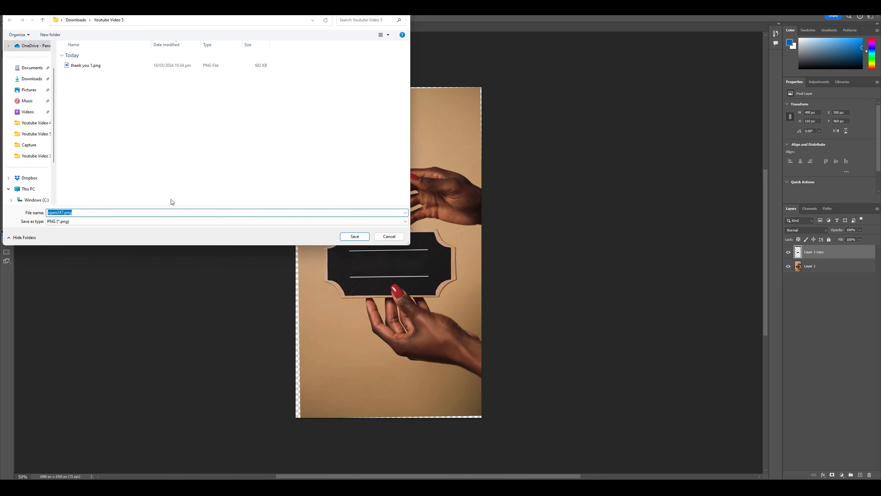
click(354, 236)
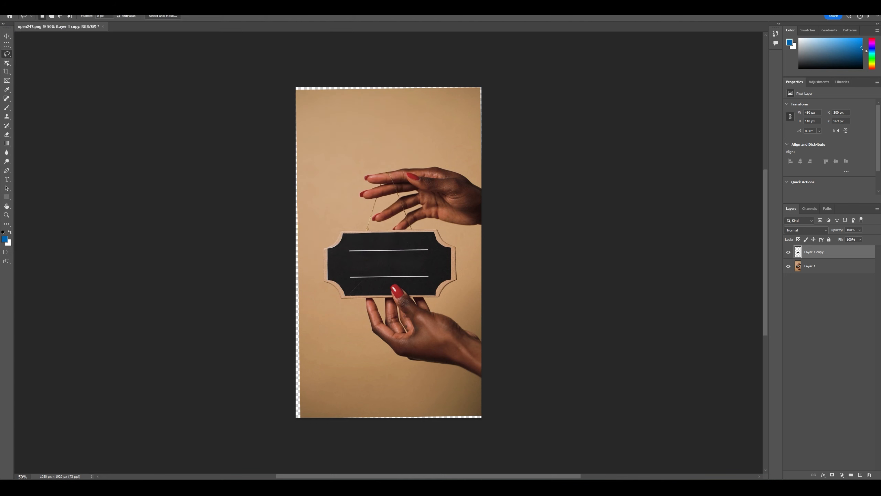
Import open247.png from the Youtube Video 5 folder into the After Effects project and place it above the clip in the timeline.
mouse_move(456, 487)
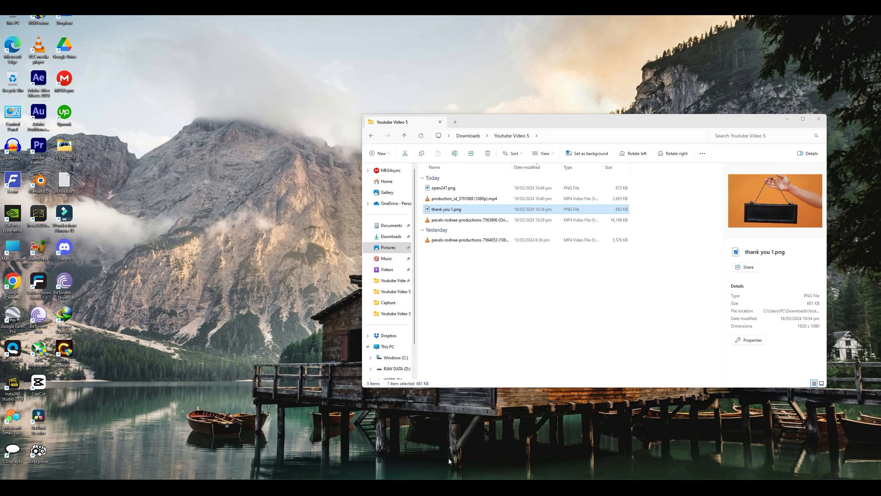
click(449, 459)
drag(444, 188, 77, 183)
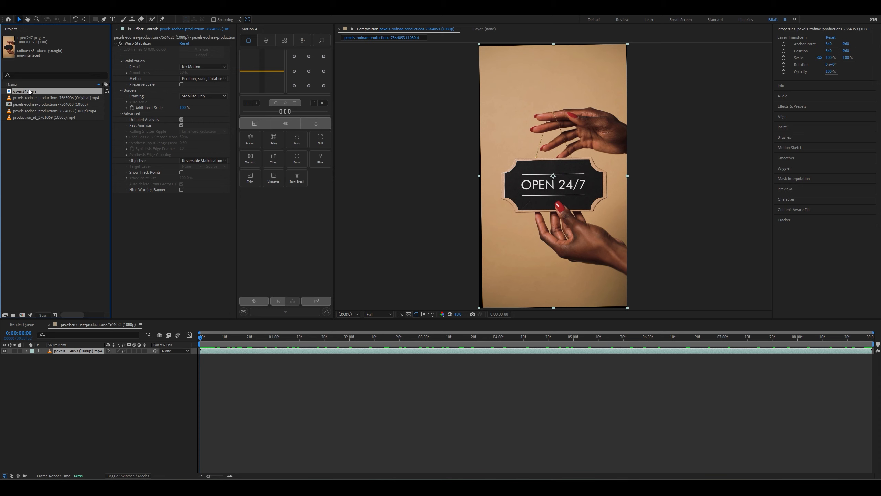
drag(29, 91, 46, 349)
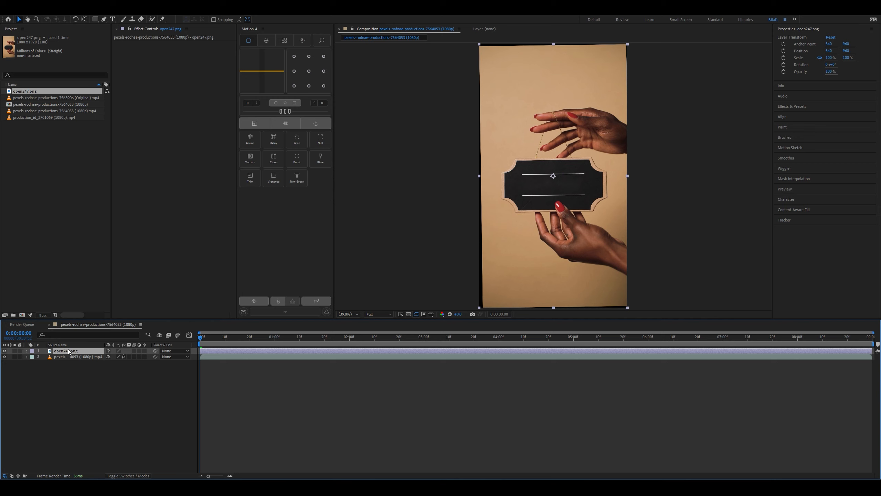
Draw a closed Pen tool mask on the open247.png layer around the sign's black centre and both white lines.
click(104, 19)
click(512, 182)
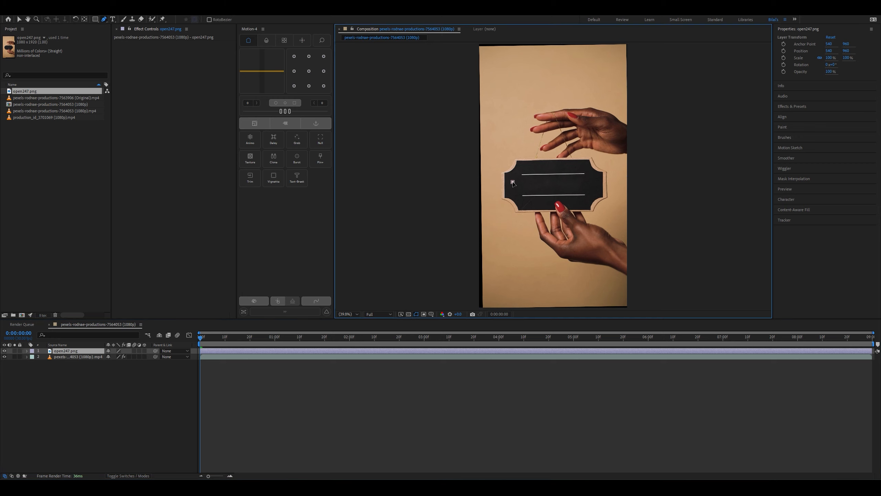
click(521, 169)
click(584, 166)
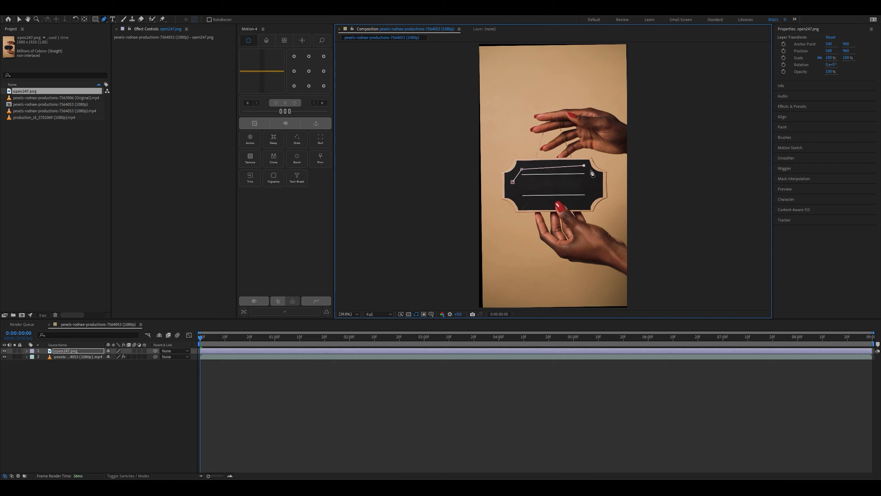
click(592, 181)
click(586, 201)
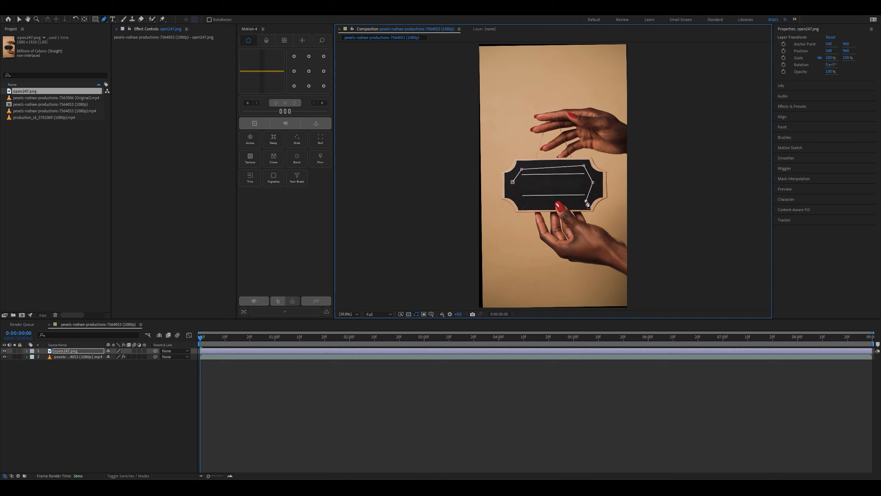
click(553, 199)
click(519, 201)
click(513, 182)
click(128, 380)
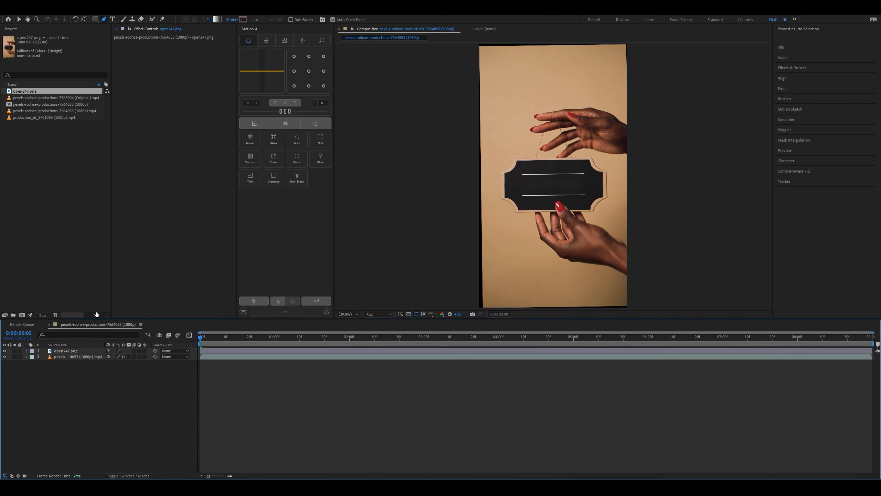
Add a text box between the sign's white lines reading CLOSED 24/7, using a reduced font size.
click(112, 19)
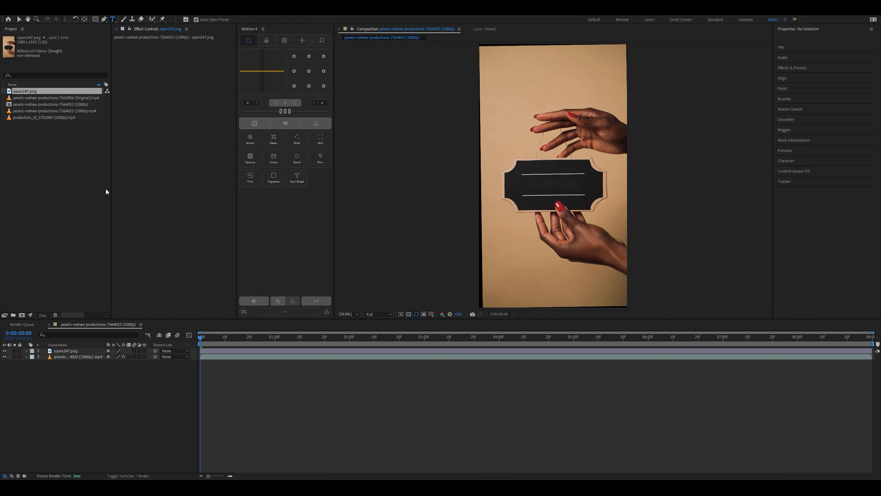
click(75, 349)
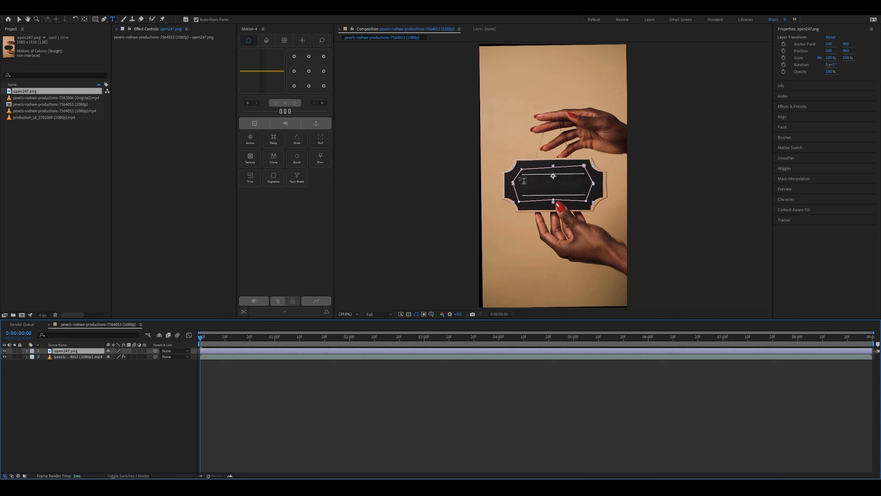
drag(520, 177, 592, 194)
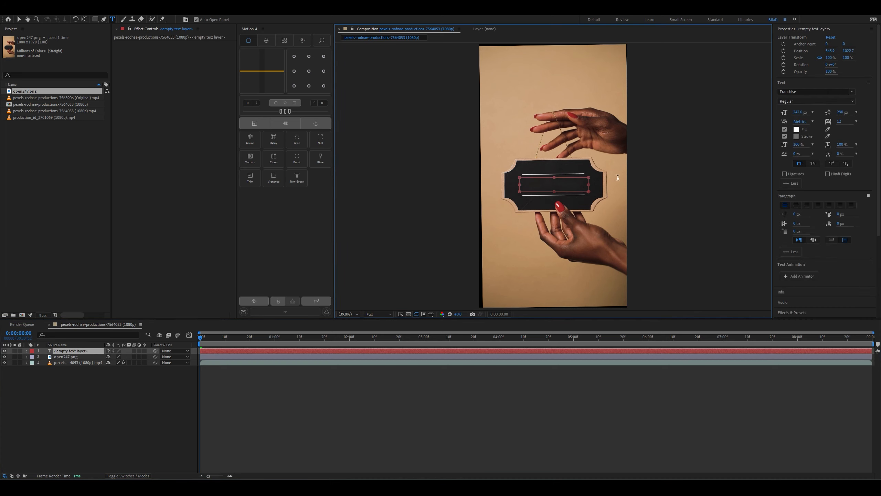
drag(799, 112, 738, 122)
click(545, 185)
text(CLOSED 24/7)
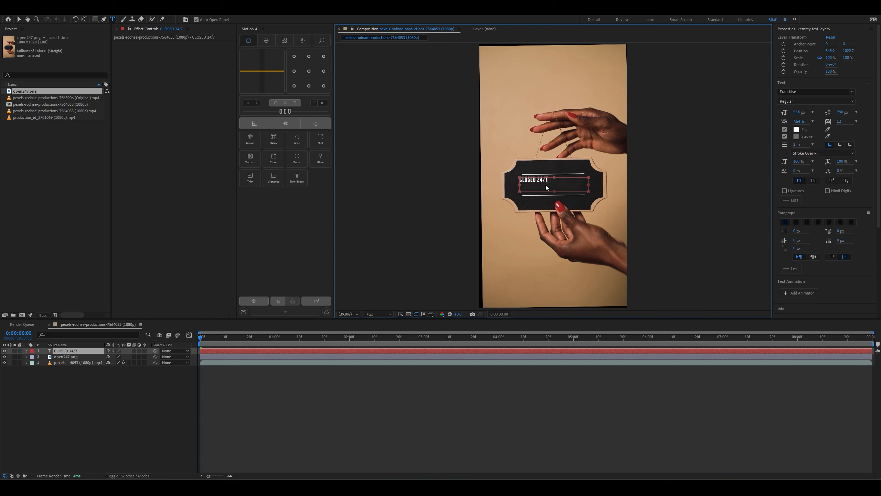
key(ctrl+a)
click(474, 350)
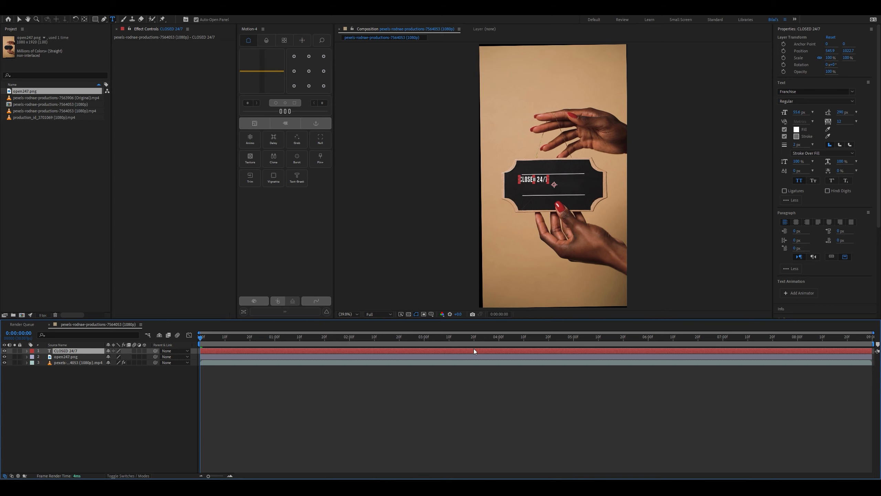
Remove the CLOSED 24/7 text's stroke, scale it to about 242% and centre it between the sign's white lines.
click(309, 71)
key(v)
drag(547, 183, 579, 186)
key(w)
key(v)
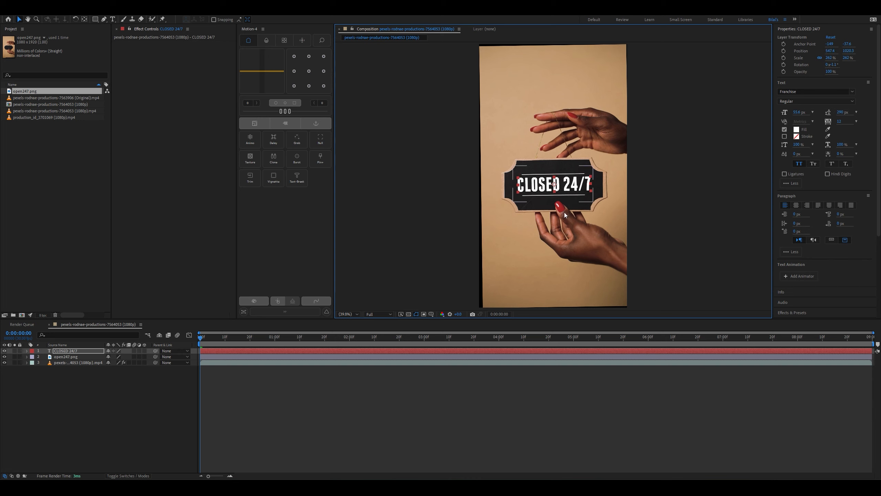
Fine-tune the rotation of the CLOSED 24/7 text so it runs parallel to the sign's white lines.
click(519, 382)
key(w)
key(v)
click(579, 186)
key(r)
drag(112, 356, 117, 356)
click(215, 431)
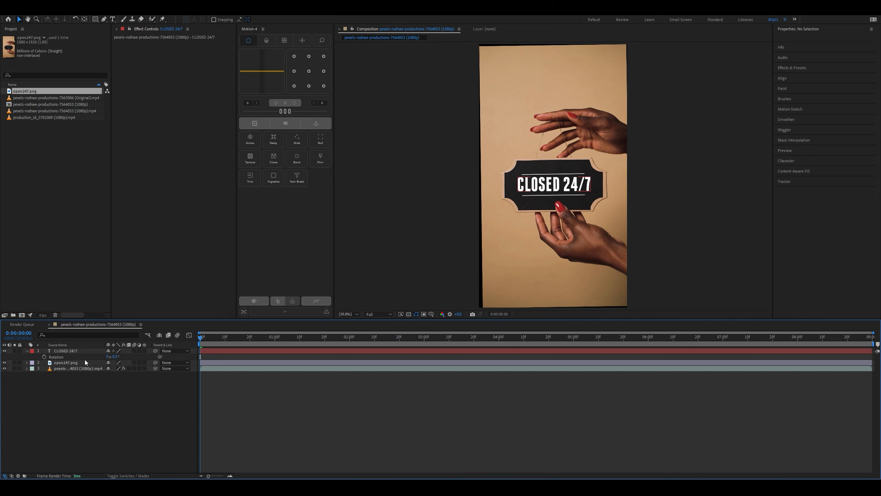
Create an adjustment layer and place it at the top of the layer stack.
click(62, 368)
right_click(114, 389)
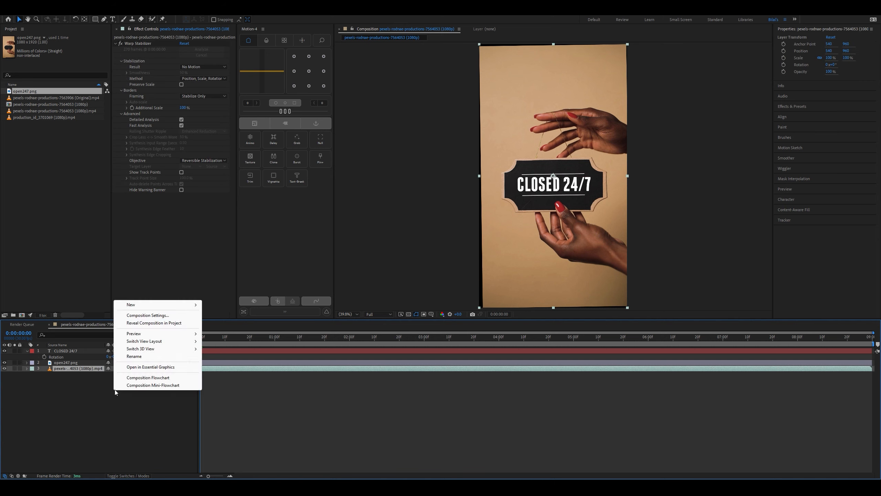
mouse_move(147, 306)
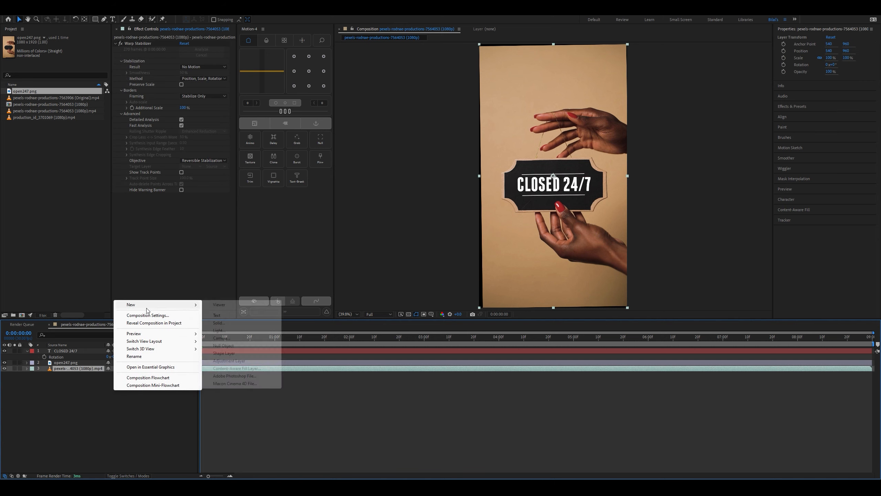
click(222, 361)
drag(84, 368, 84, 350)
Copy the clip's Warp Stabilizer onto the adjustment layer, set its objective to Reverse Stabilization and preview the composition.
click(75, 373)
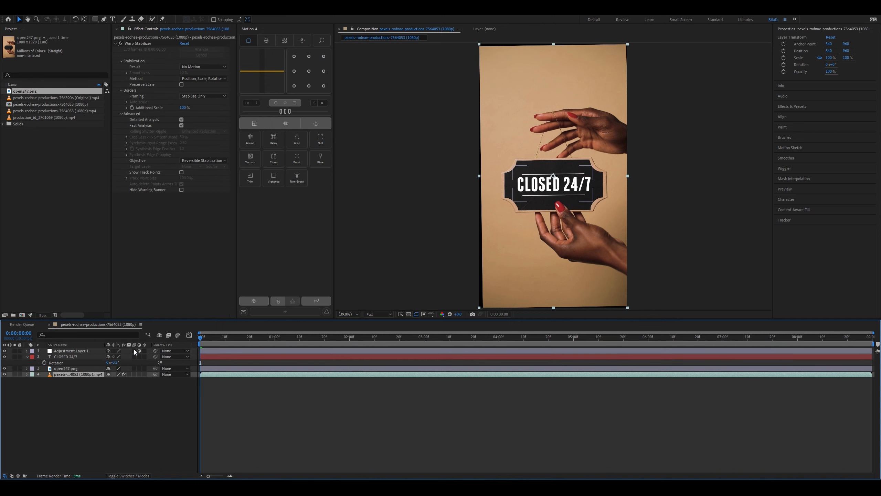
click(150, 43)
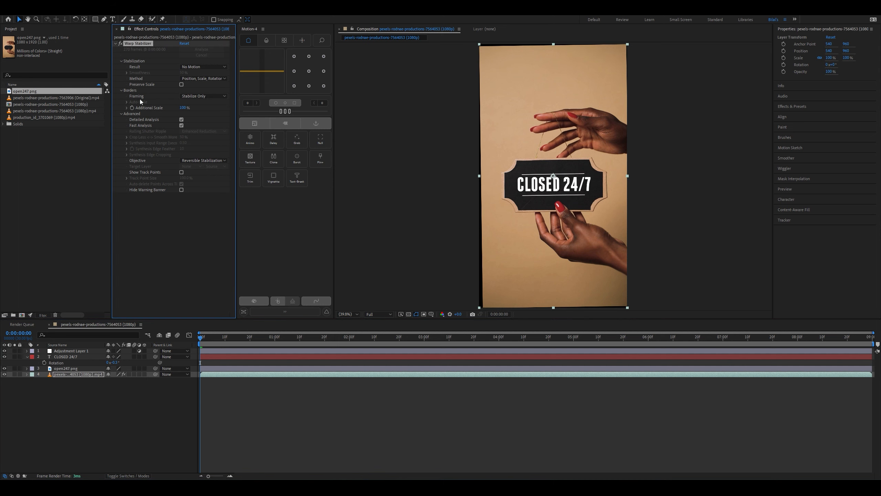
click(95, 350)
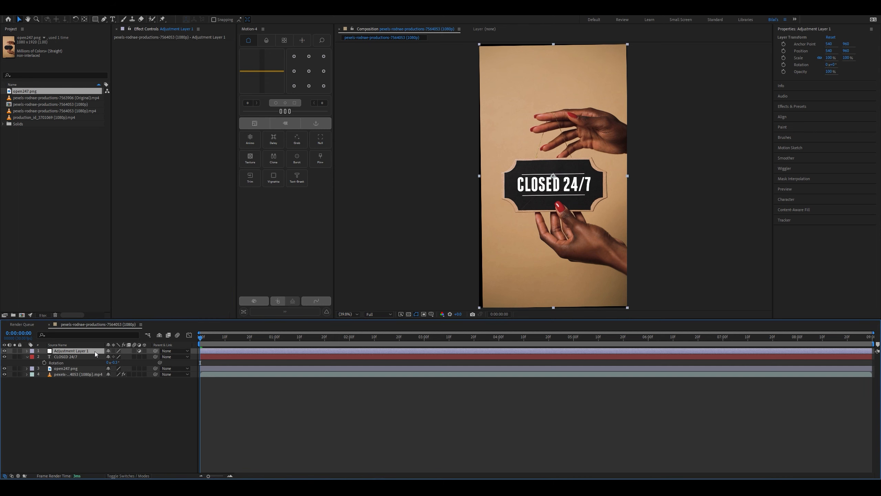
key(ctrl+v)
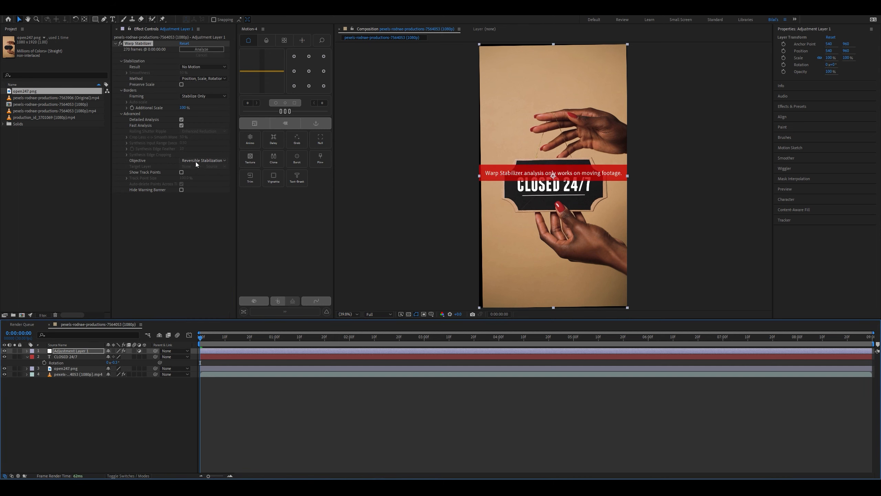
click(195, 161)
click(211, 187)
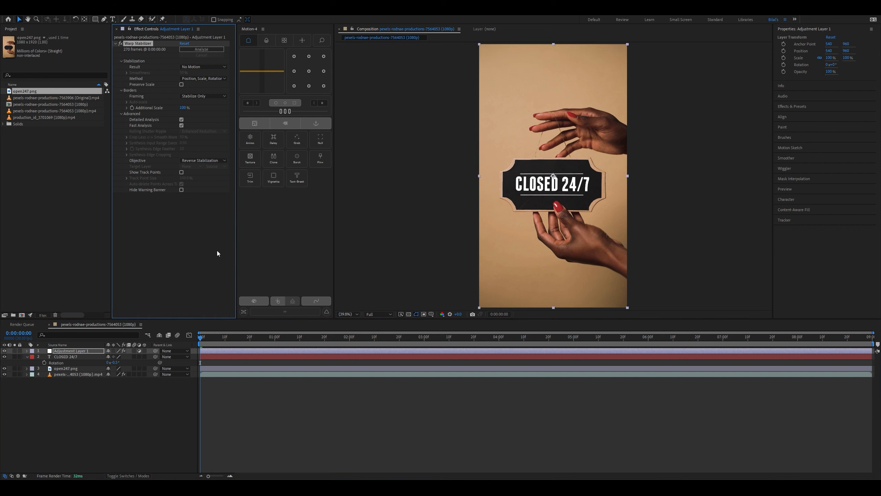
drag(201, 341, 201, 425)
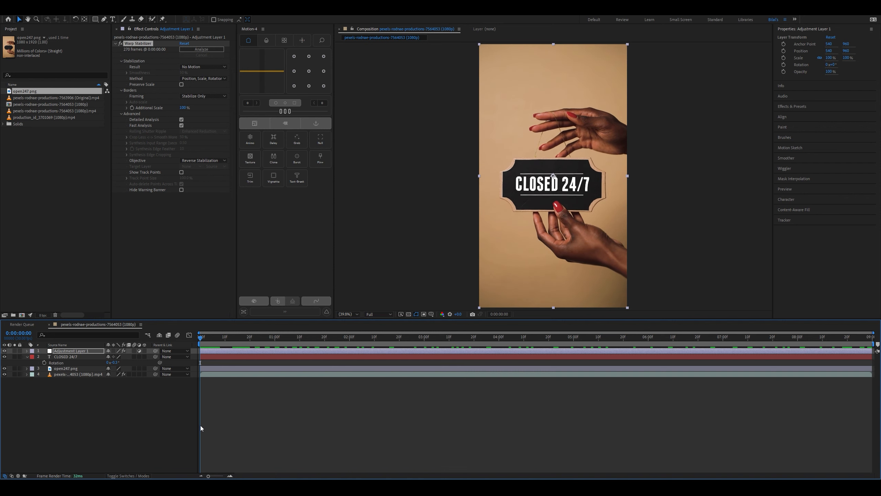
Create a new composition from the pexels-rodnae-productions-7563906 (Original).mp4 clip and preview the footage.
click(32, 98)
drag(33, 97, 22, 312)
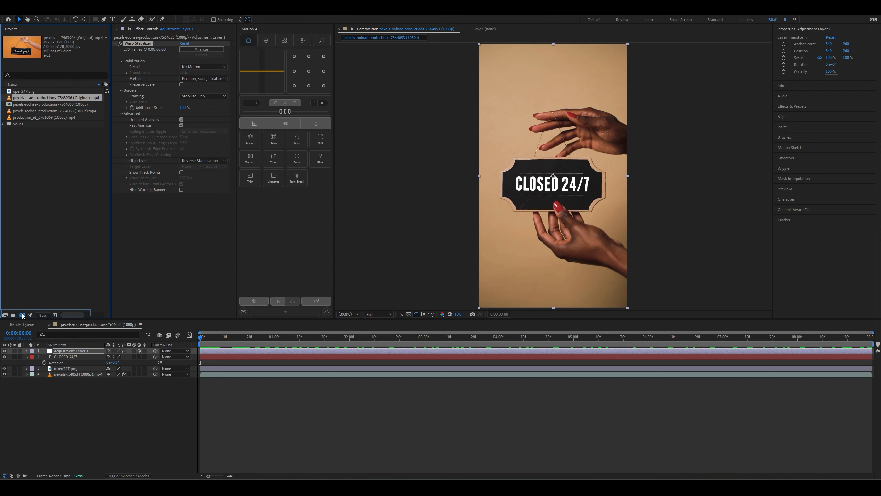
drag(23, 315, 24, 315)
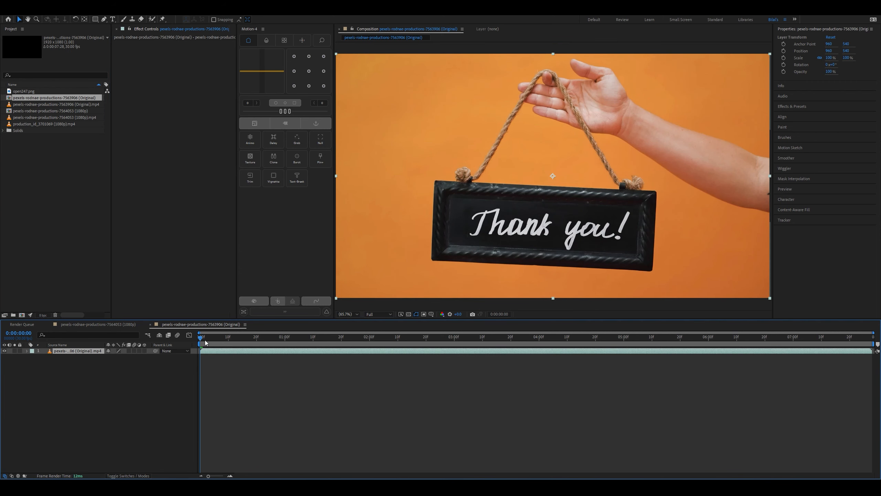
drag(202, 339, 201, 415)
Apply Warp Stabilizer to the clip with result No Motion, method Position, Scale, Rotation and framing Stabilize, Crop.
key(ctrl+space)
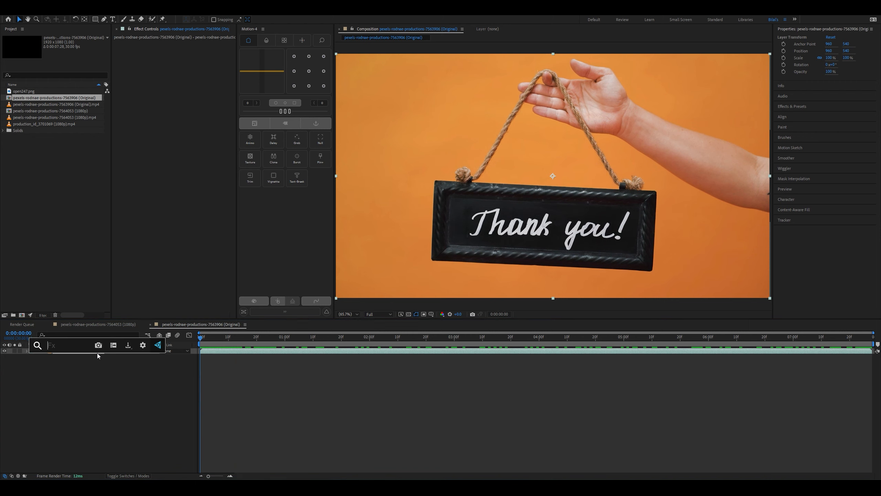
text(warp)
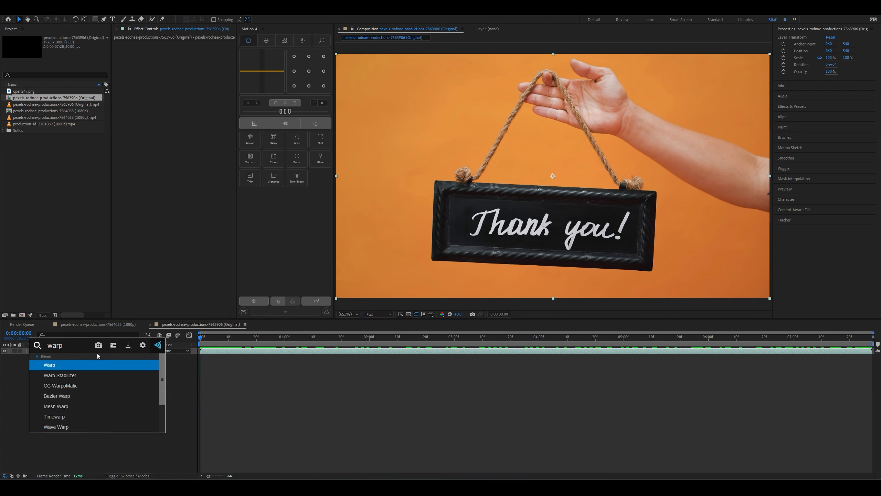
key(Return)
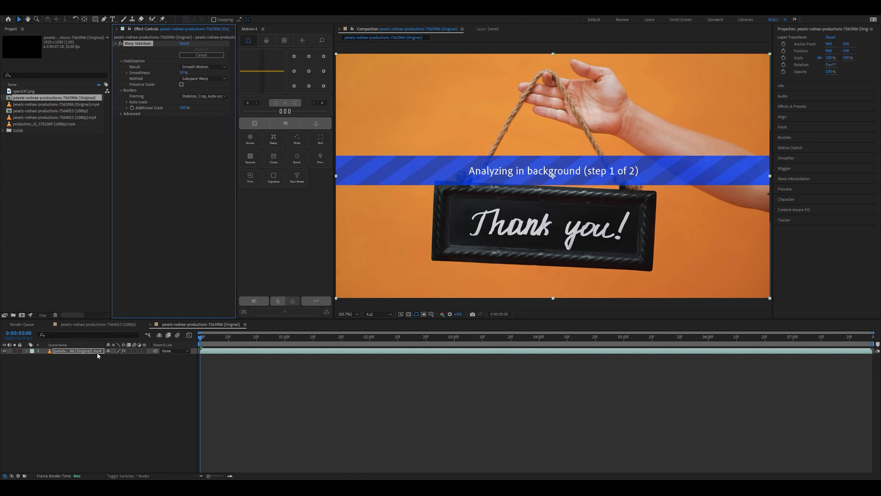
click(201, 68)
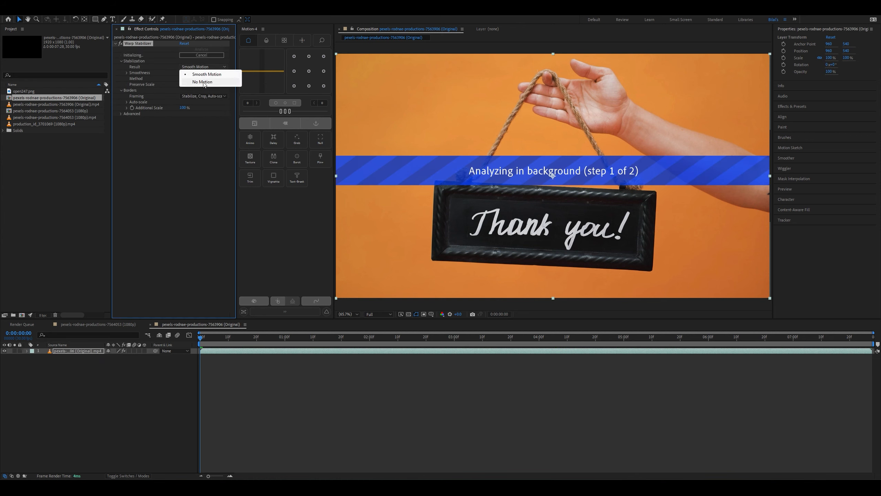
click(205, 82)
click(203, 79)
click(203, 93)
click(202, 96)
click(200, 110)
Enable Detailed Analysis in the stabilizer's advanced options and set the objective to Reversible Stabilization.
click(121, 113)
click(181, 119)
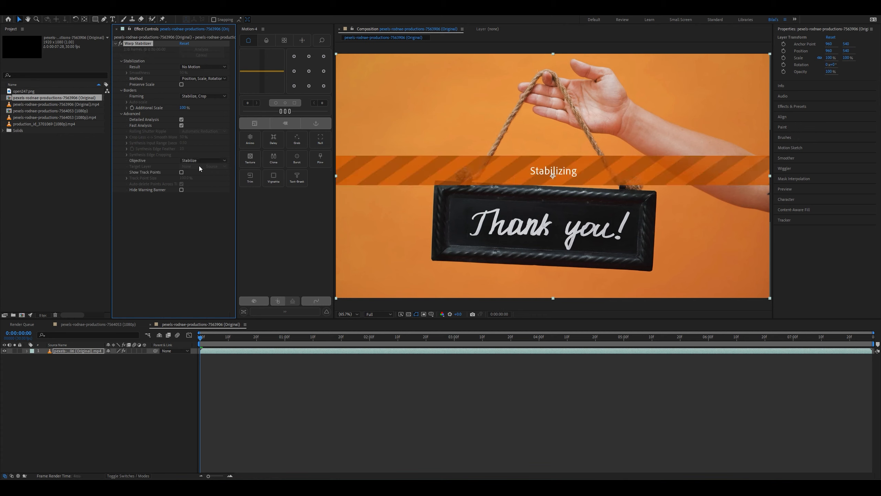
click(200, 161)
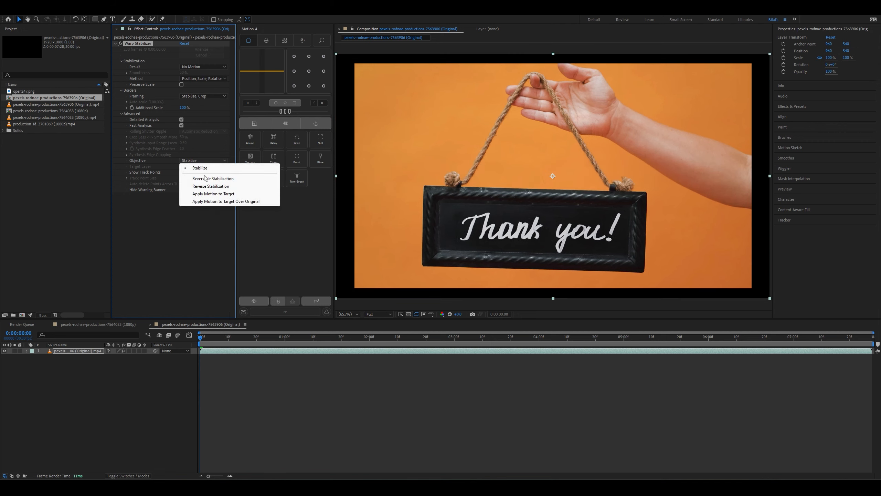
click(208, 179)
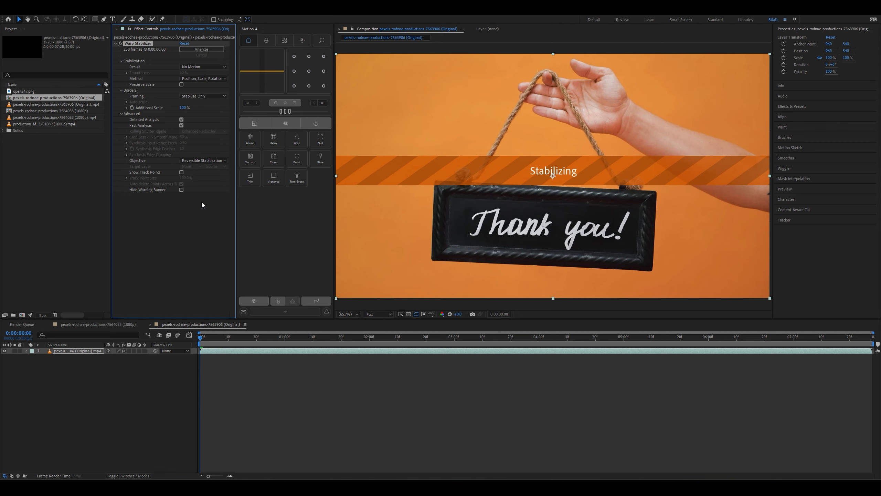
Capture the stabilized first frame with FX Console and show the image file in its Capture folder.
click(93, 352)
key(ctrl+space)
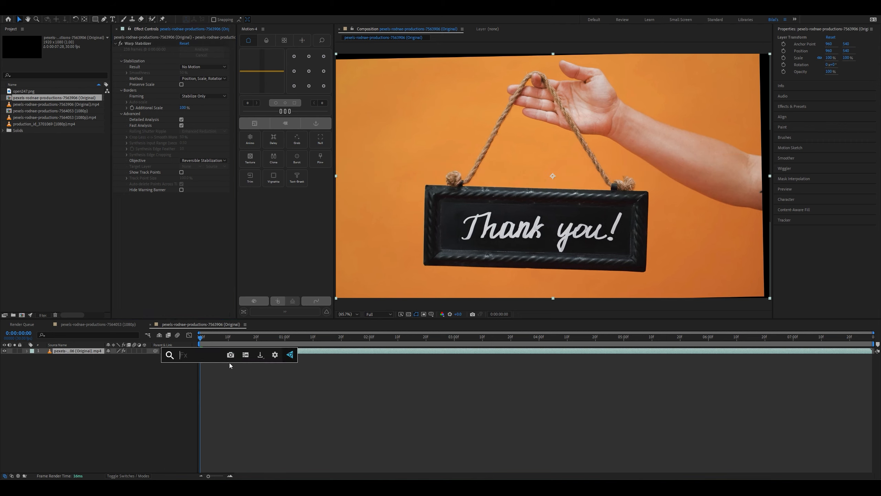
click(245, 354)
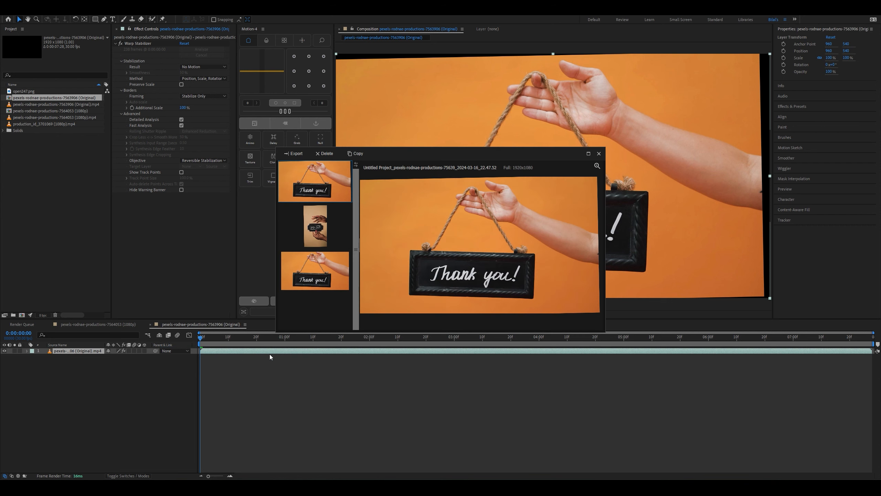
right_click(327, 192)
click(379, 227)
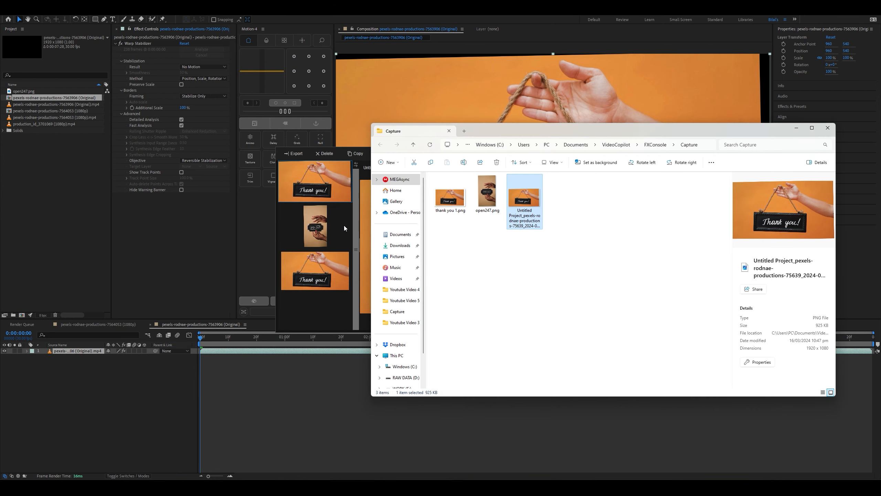
Rename the captured frame as thank you 2.png and open it in Photoshop.
click(518, 221)
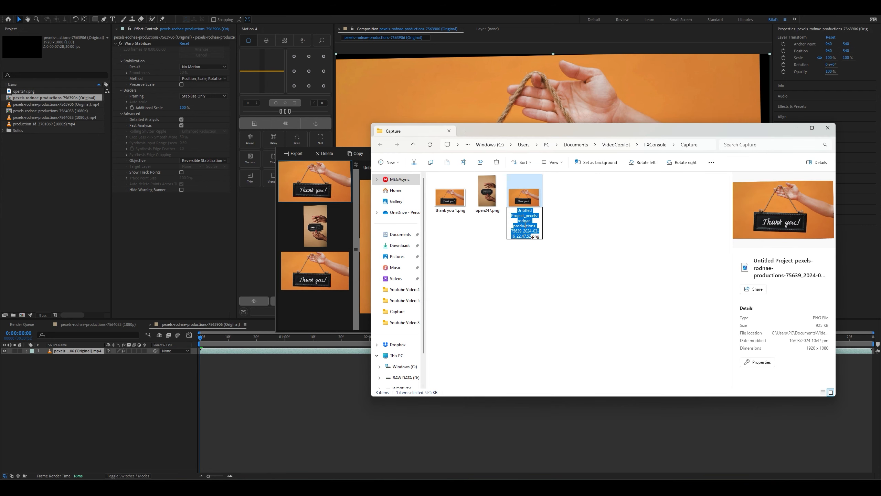
text(thank you )
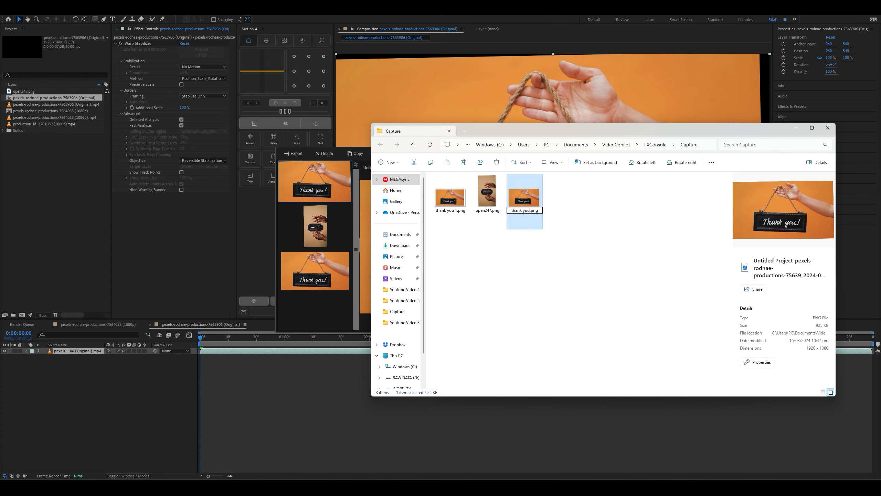
text(2)
key(Return)
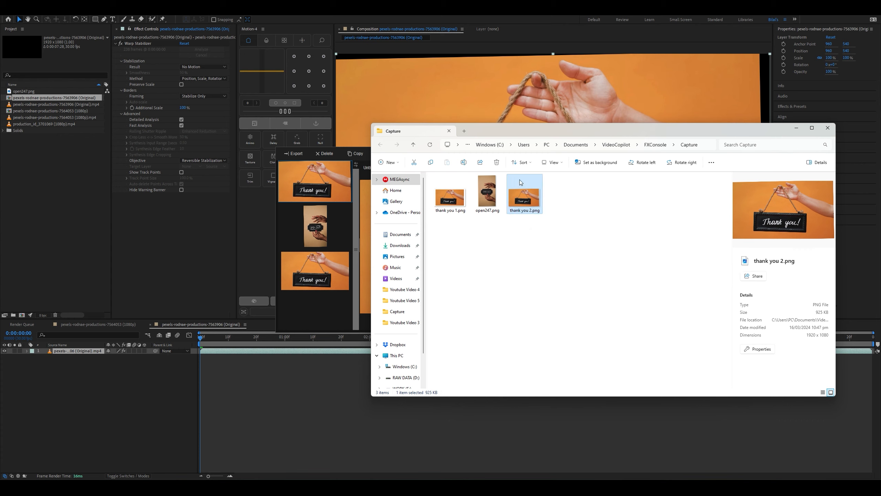
right_click(519, 193)
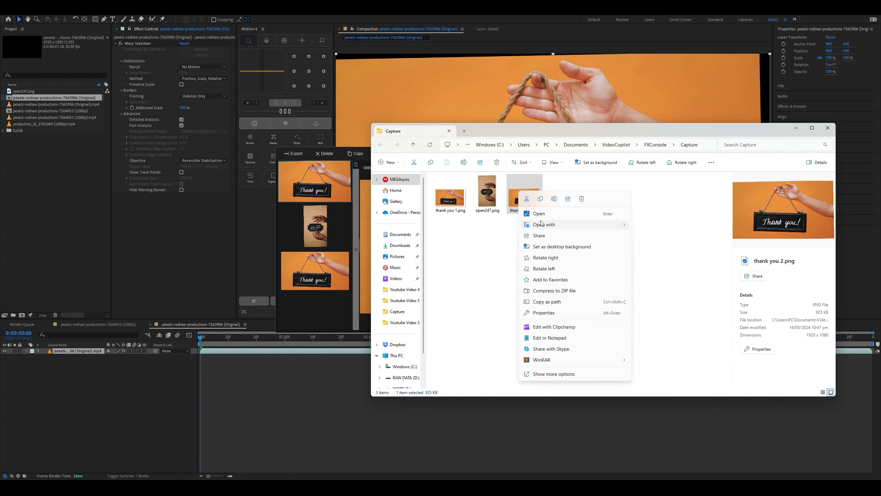
click(646, 236)
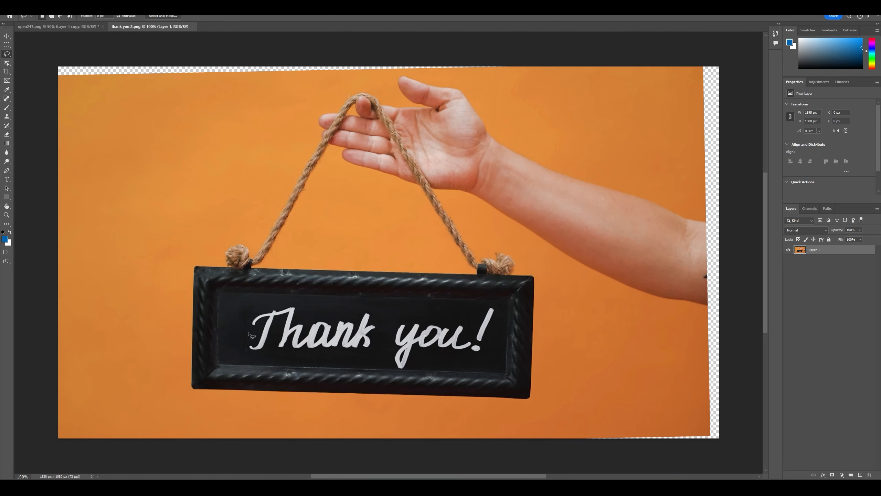
Lasso around the Thank you! lettering, remove it with Content-Aware Fill on a new layer, and clear the selection.
mouse_move(252, 333)
mouse_down()
mouse_move(248, 323)
mouse_move(292, 303)
mouse_move(314, 318)
mouse_move(373, 311)
mouse_move(376, 320)
mouse_move(417, 322)
mouse_move(475, 320)
mouse_move(492, 306)
mouse_move(497, 330)
mouse_move(474, 356)
mouse_move(423, 355)
mouse_move(406, 372)
mouse_move(373, 352)
mouse_move(252, 356)
mouse_up()
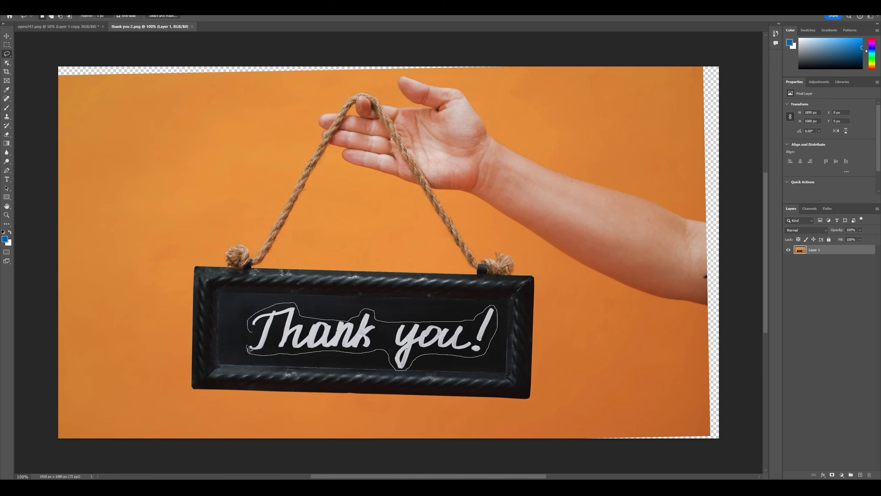
drag(248, 342, 253, 336)
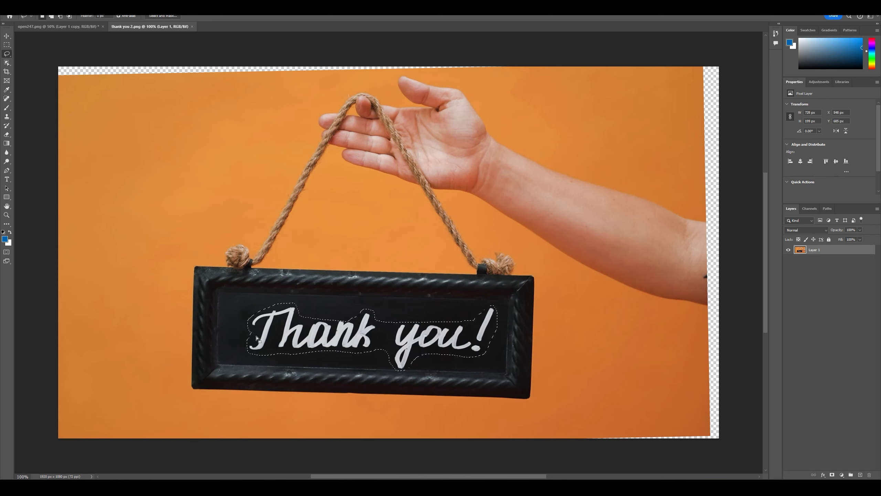
right_click(257, 335)
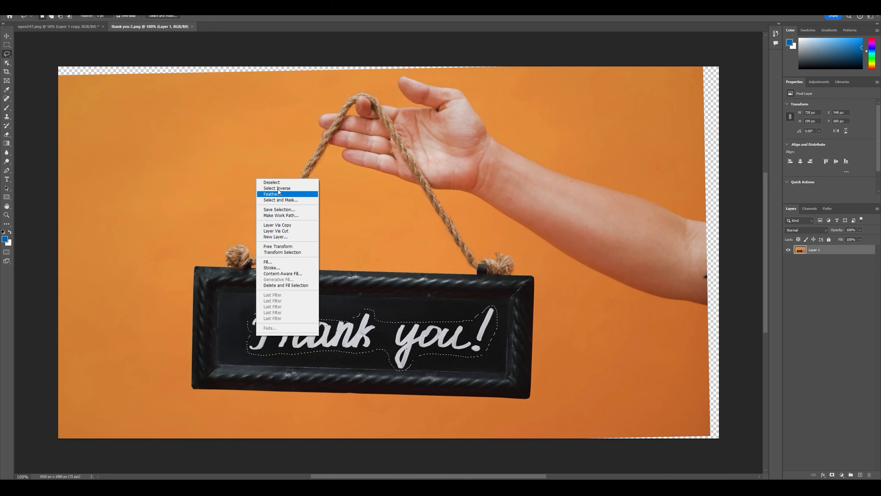
click(283, 273)
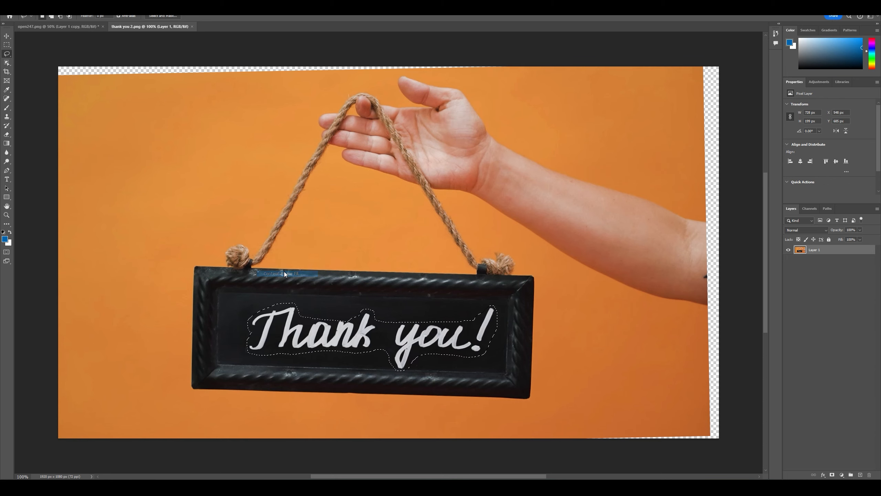
click(816, 469)
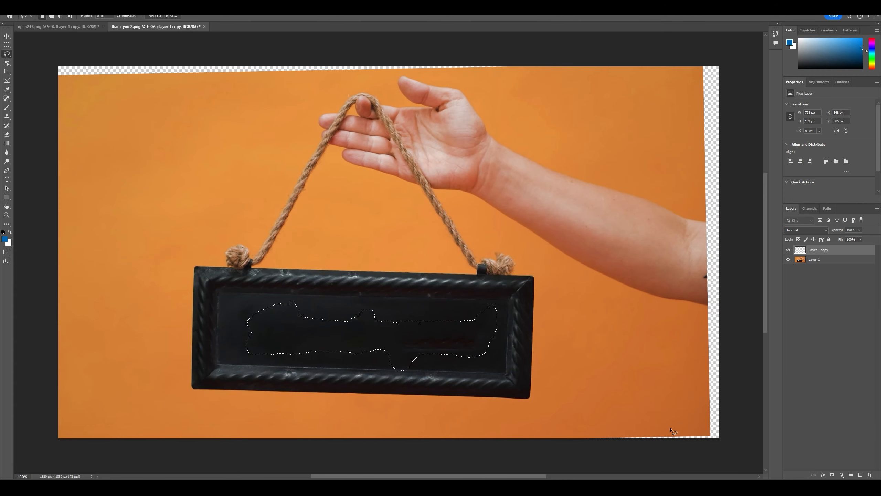
key(ctrl+d)
Quick export the cleaned sign image as thank you 2.png in the Youtube Video 5 folder.
click(14, 5)
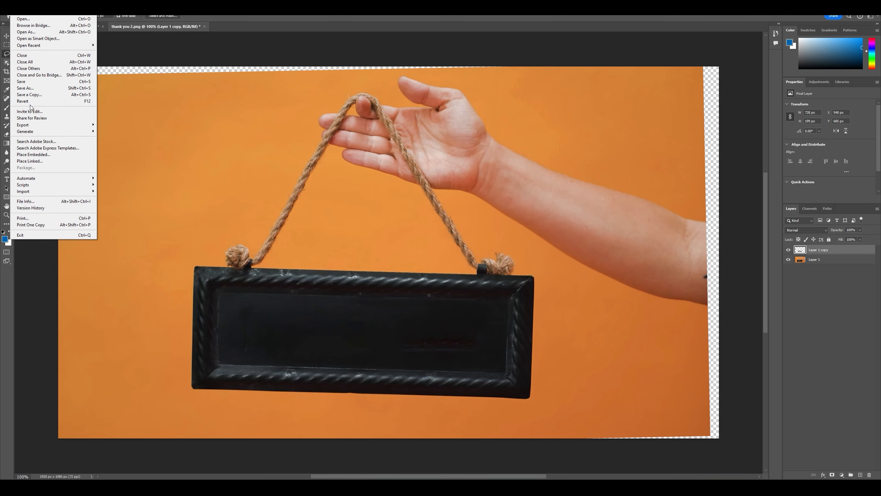
mouse_move(68, 124)
click(105, 123)
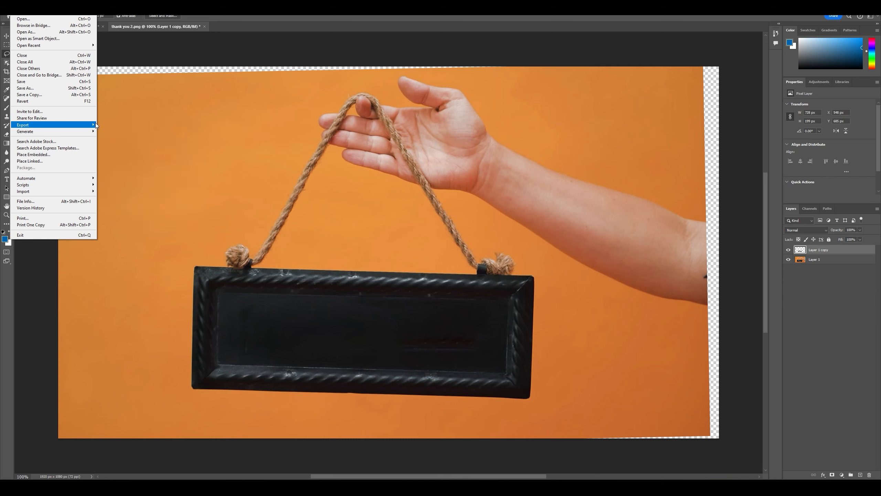
click(115, 124)
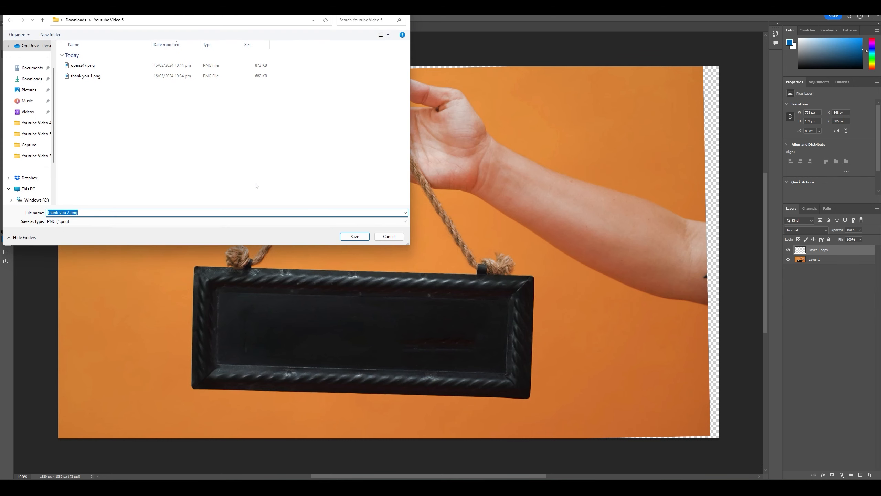
click(362, 239)
Import thank you 2.png into the After Effects project, place it above the hand-held sign video, and close the FX Console preview.
mouse_move(457, 486)
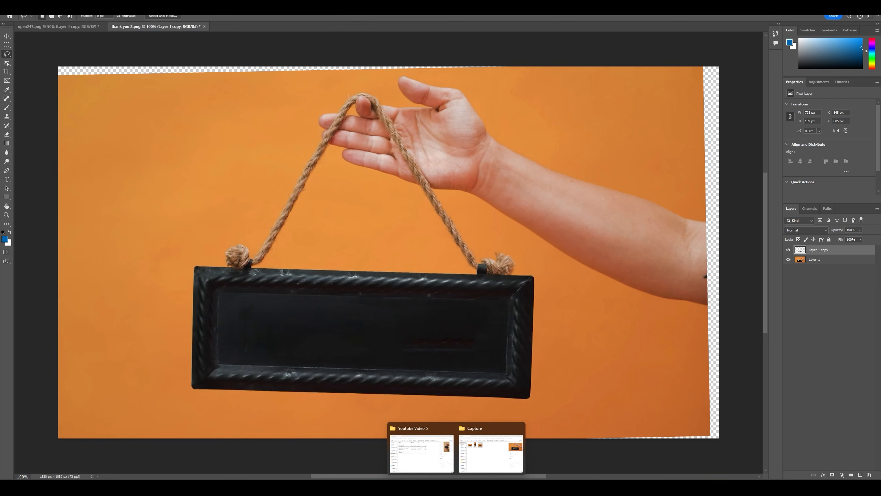
click(423, 456)
click(438, 189)
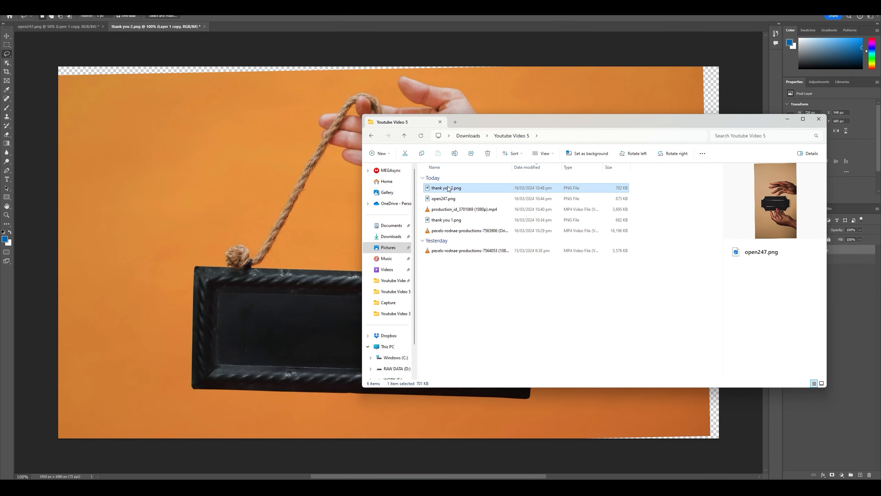
drag(439, 191, 86, 187)
drag(38, 137, 65, 348)
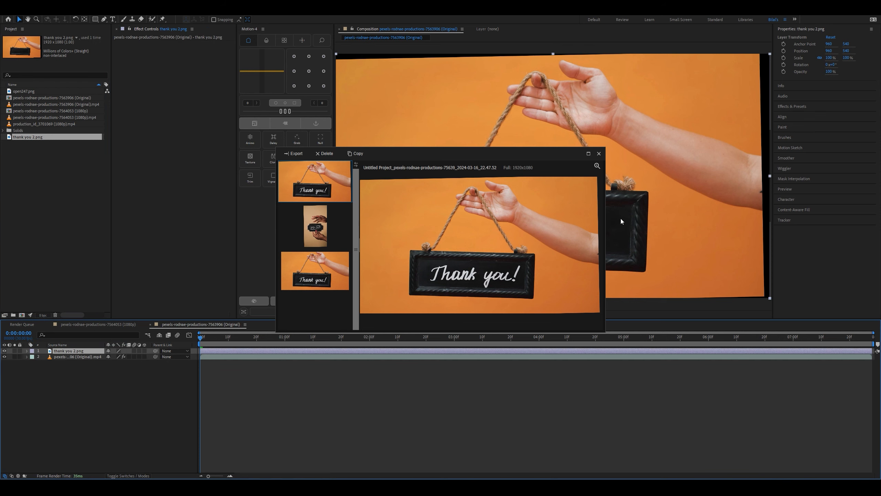
click(599, 154)
Draw a closed four-point Pen mask on the thank you 2.png layer around the sign's inner black panel, and deselect the layer.
click(63, 352)
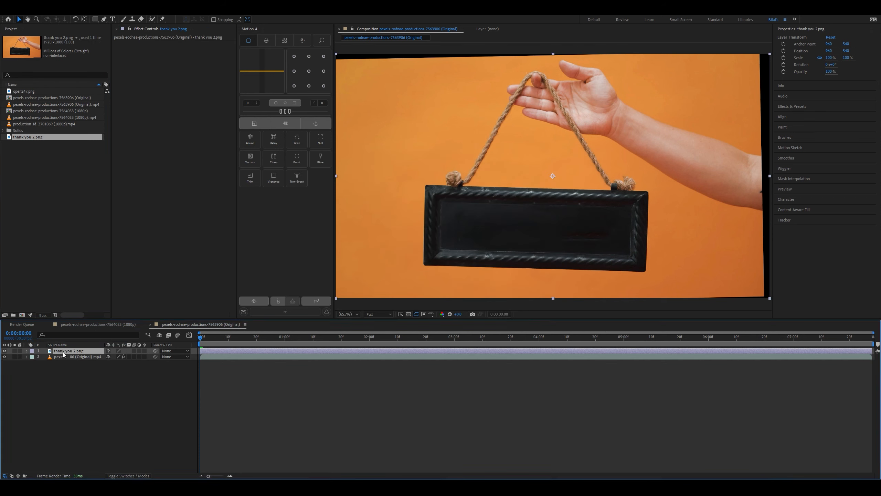
click(103, 20)
click(442, 202)
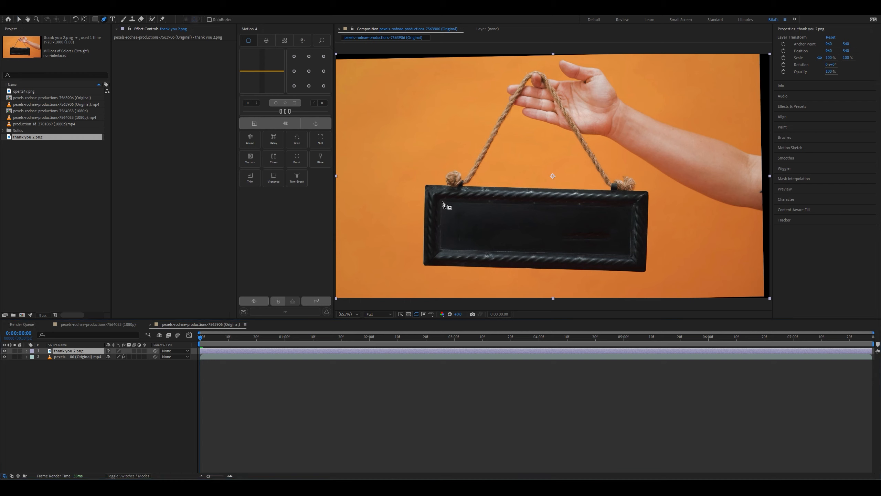
click(631, 207)
click(631, 255)
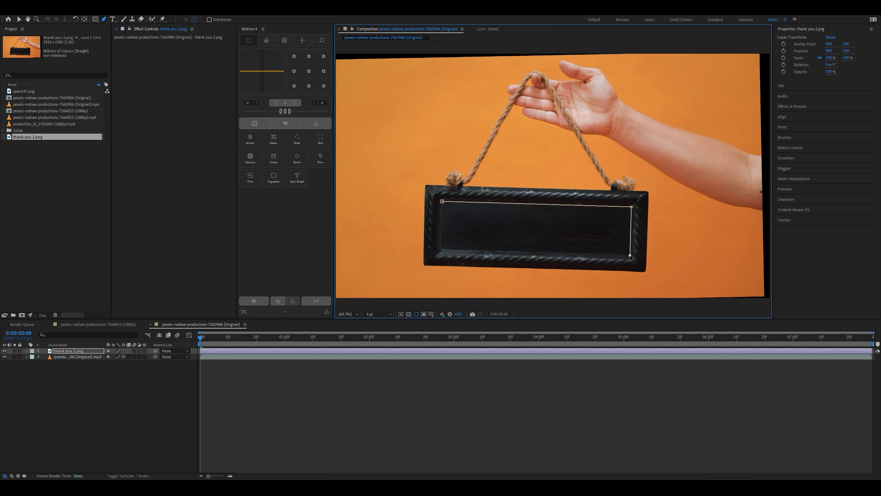
click(440, 250)
click(442, 201)
click(101, 360)
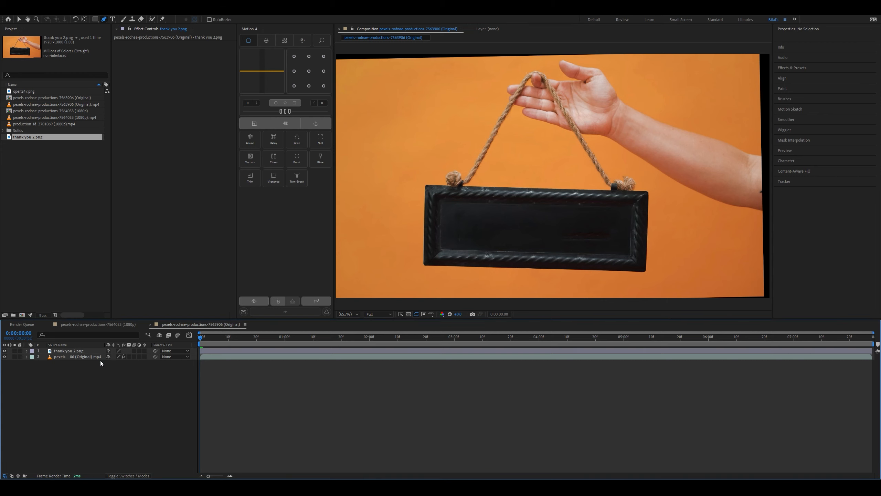
Add a text box over the sign's black panel reading SUBSCRIBE!
click(112, 19)
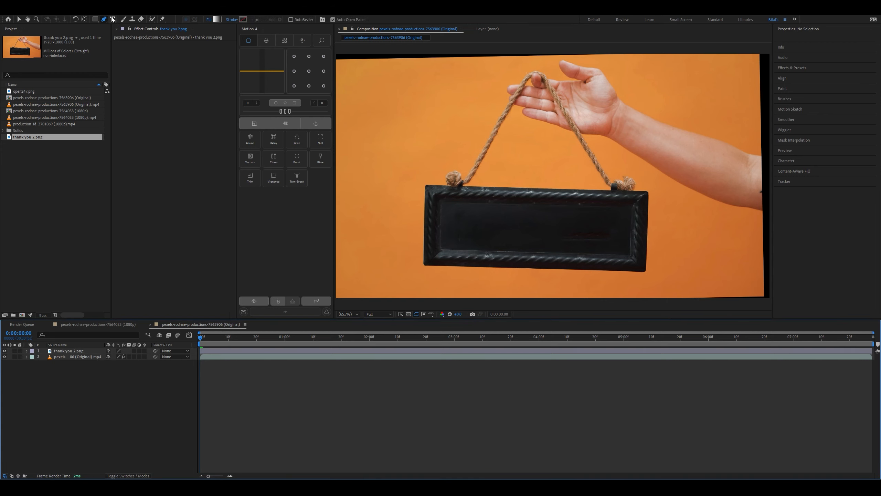
click(75, 350)
drag(447, 207, 630, 254)
text(S)
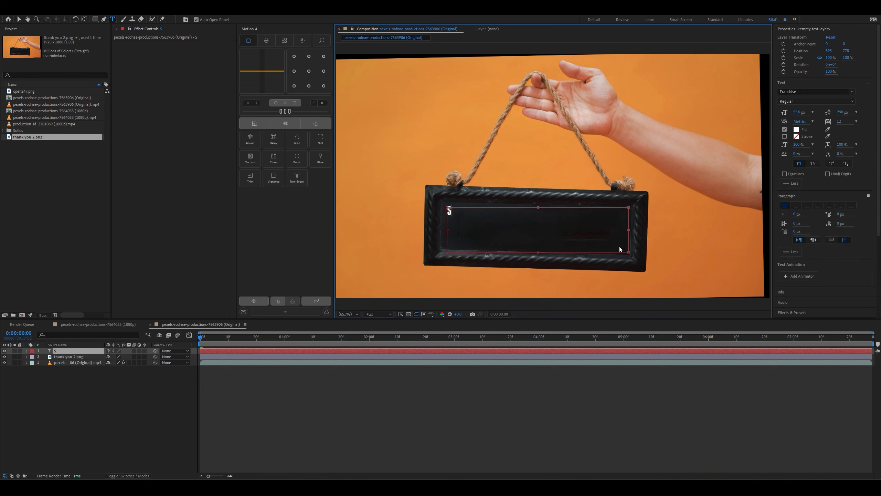
text(UBSCRIBE!)
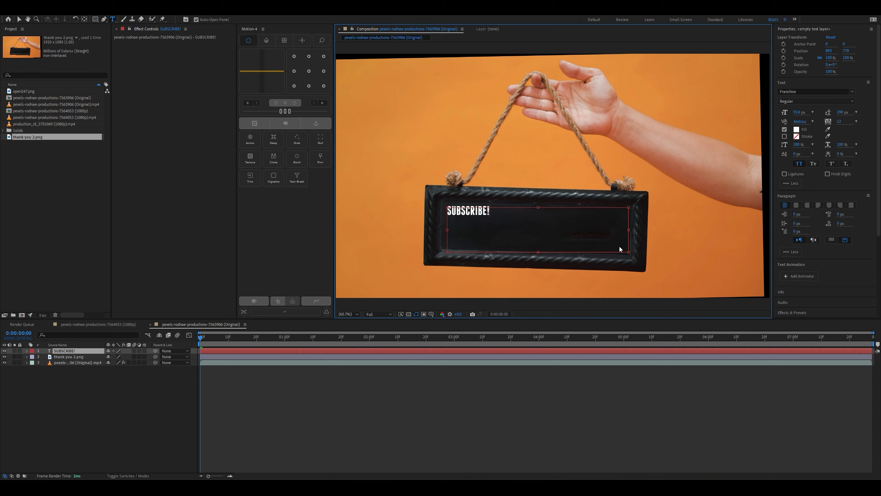
click(432, 349)
Center the SUBSCRIBE! text's anchor point, then enlarge, rotate and position the text to fill the sign panel.
click(309, 71)
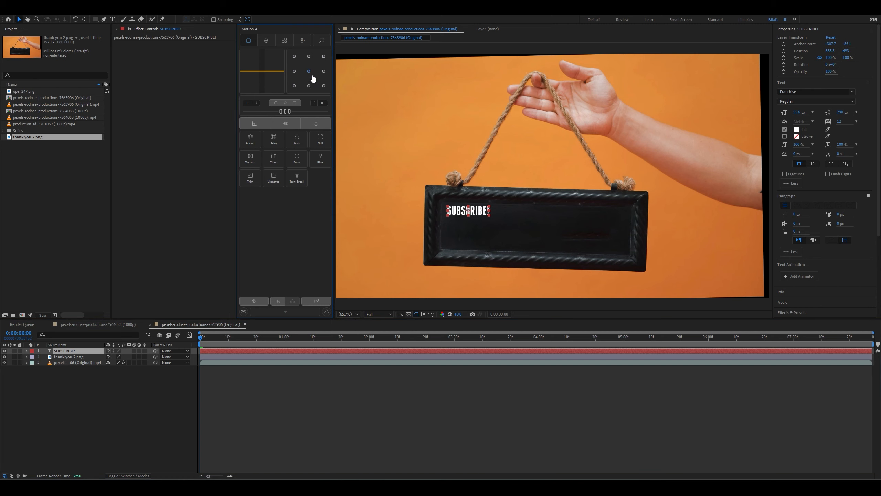
click(492, 212)
drag(492, 212, 591, 231)
key(w)
key(v)
click(96, 386)
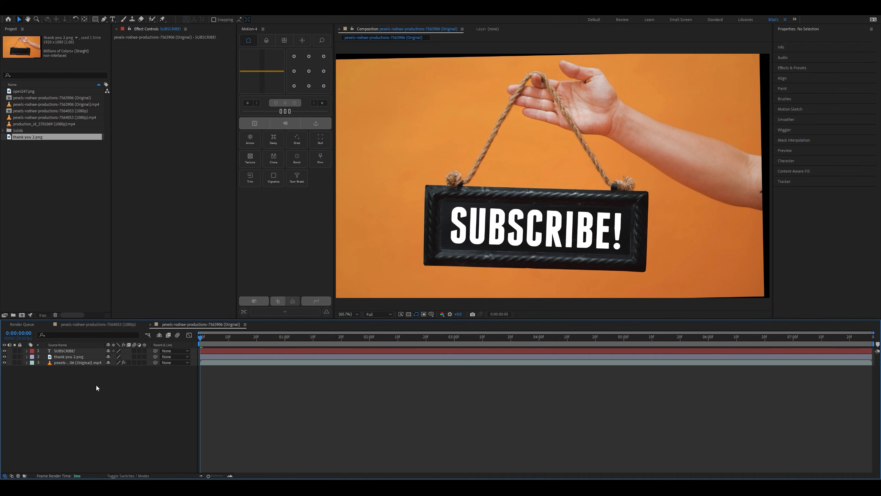
Add a new adjustment layer above the SUBSCRIBE! text layer.
right_click(93, 367)
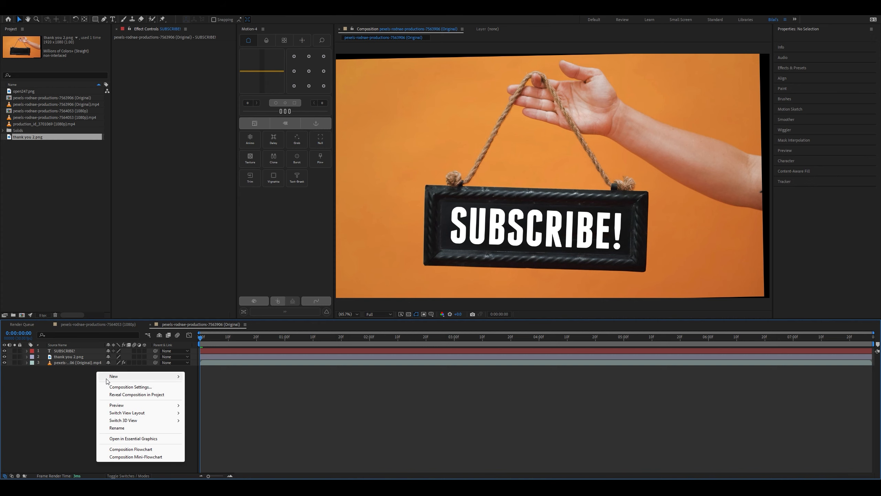
mouse_move(180, 381)
click(210, 432)
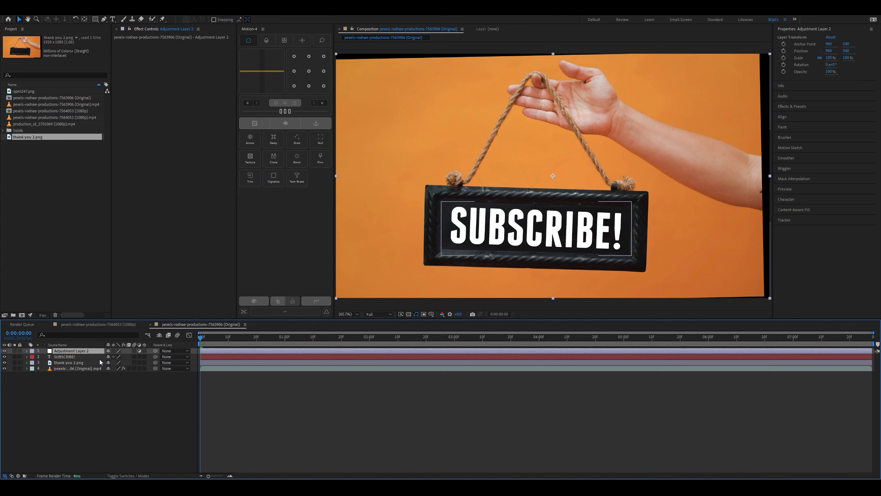
Copy the video layer's Warp Stabilizer to the adjustment layer and set its objective to Reverse Stabilization.
click(92, 369)
click(140, 45)
key(ctrl+c)
click(80, 350)
key(ctrl+v)
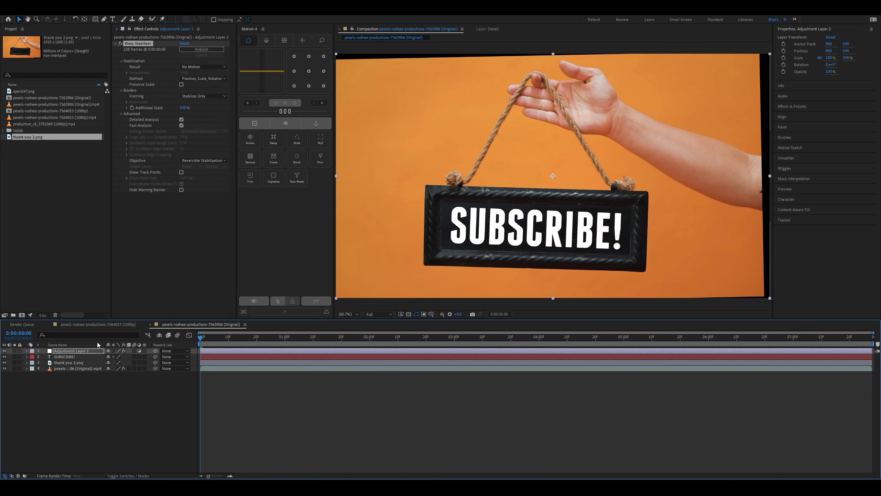
click(202, 161)
click(203, 187)
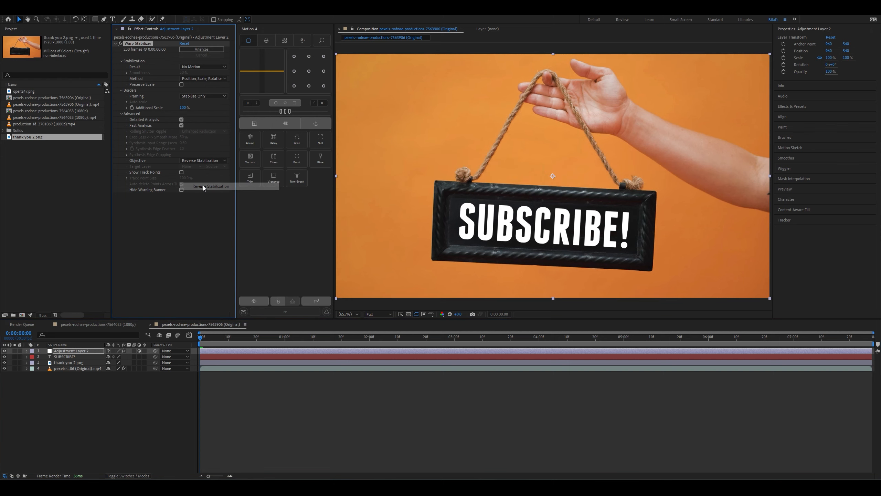
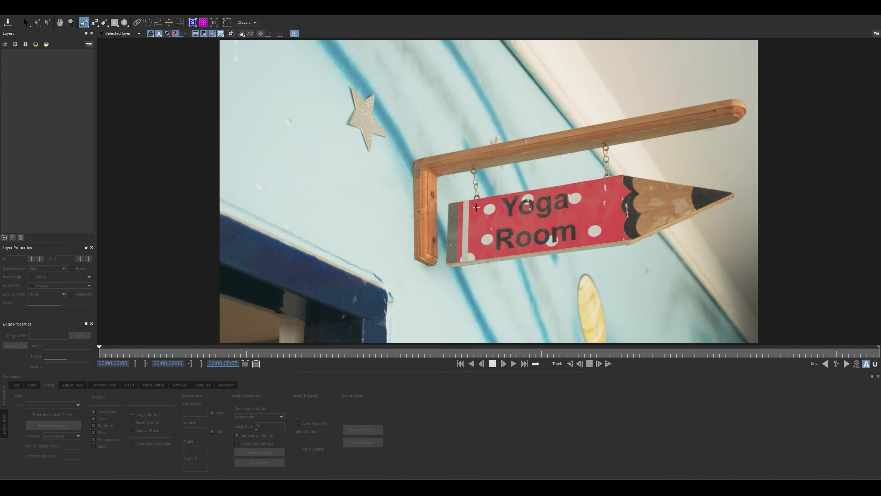
Draw a closed four-point X-Spline around the red Yoga Room panel in Mocha Pro and sharpen its corners.
click(469, 199)
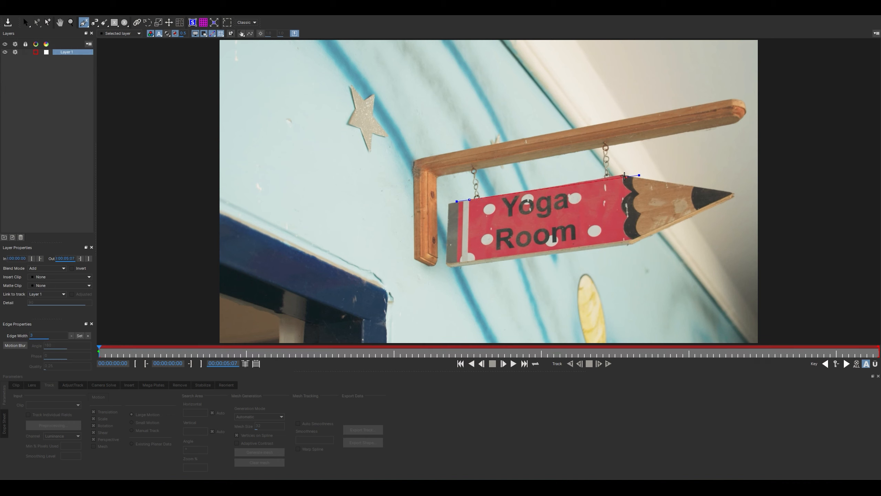
drag(624, 175, 625, 190)
click(629, 240)
right_click(467, 260)
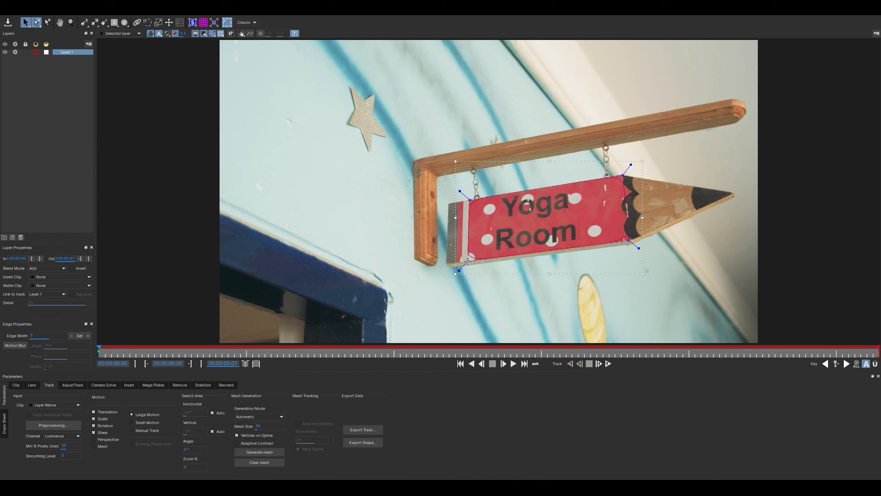
drag(458, 271, 452, 282)
Show the planar surface and grid, and align the surface's four corners with the red Yoga Room panel.
click(192, 23)
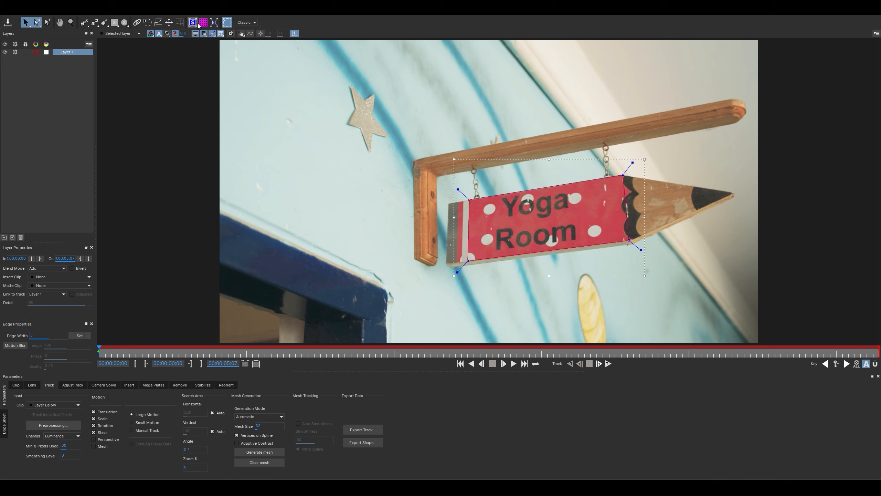
click(205, 23)
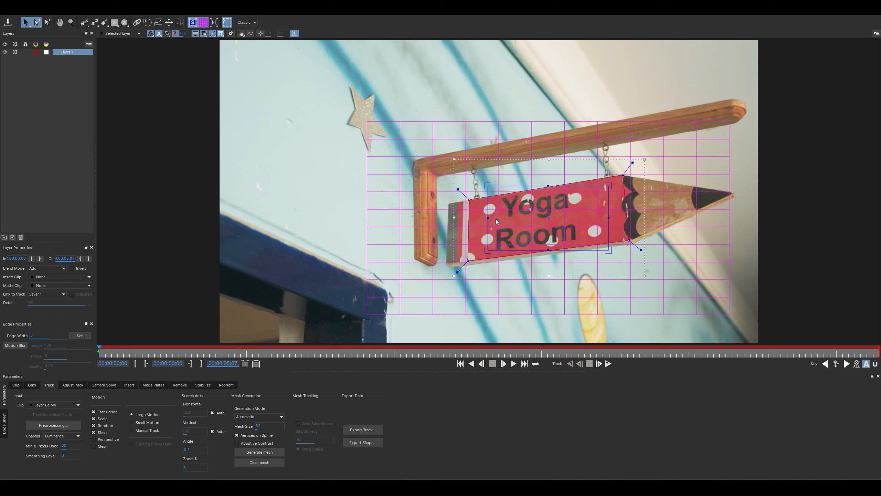
drag(489, 184, 474, 200)
drag(609, 188, 620, 179)
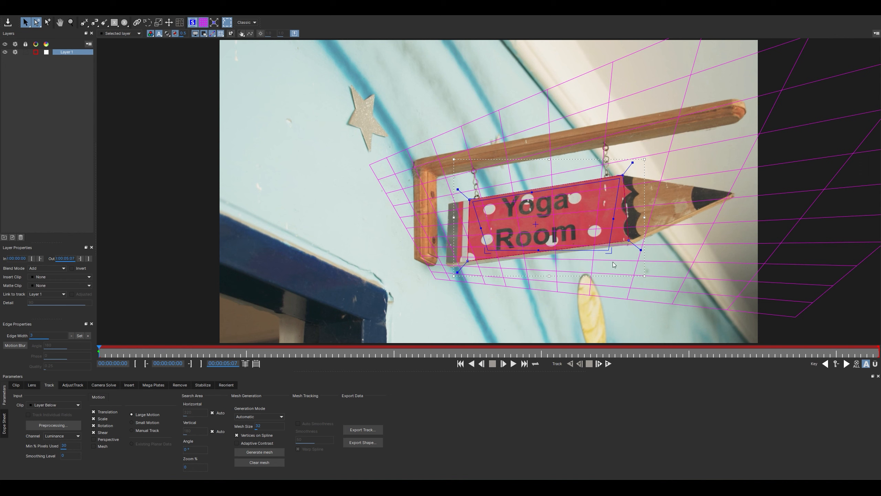
drag(609, 251, 626, 240)
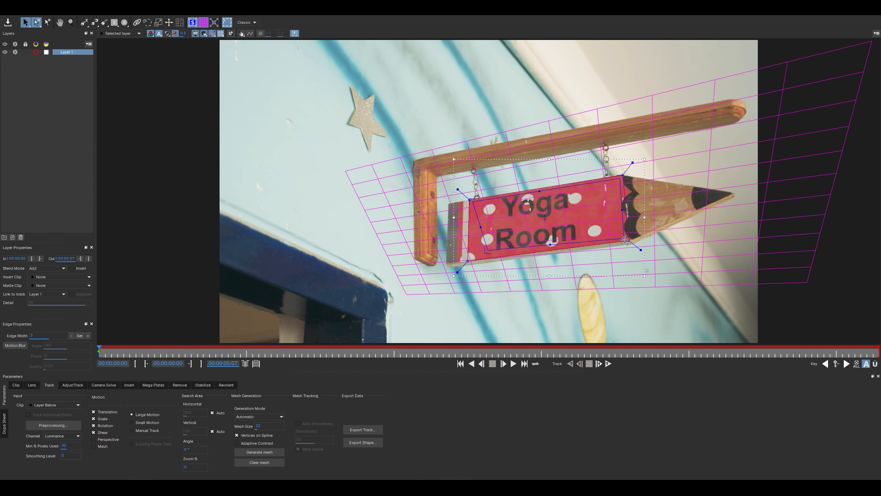
drag(485, 249, 471, 260)
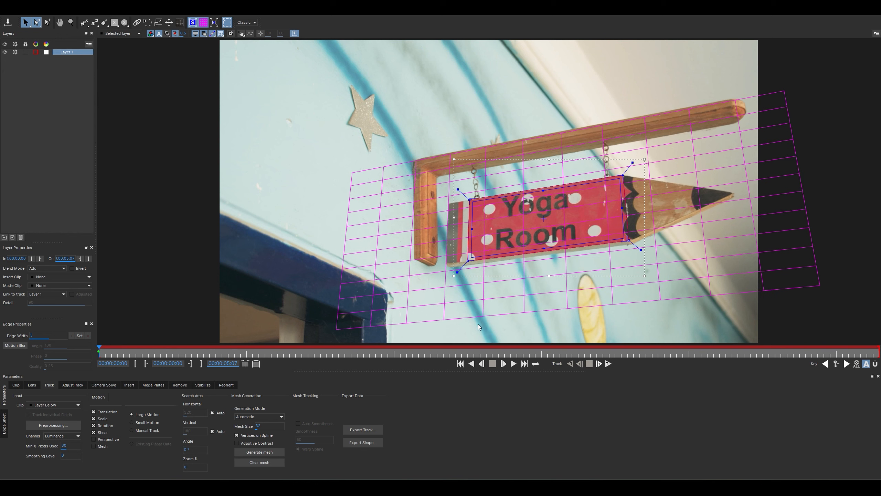
Exclude Shear from the tracked motion and track the Yoga Room layer forward through the clip.
click(104, 432)
click(608, 363)
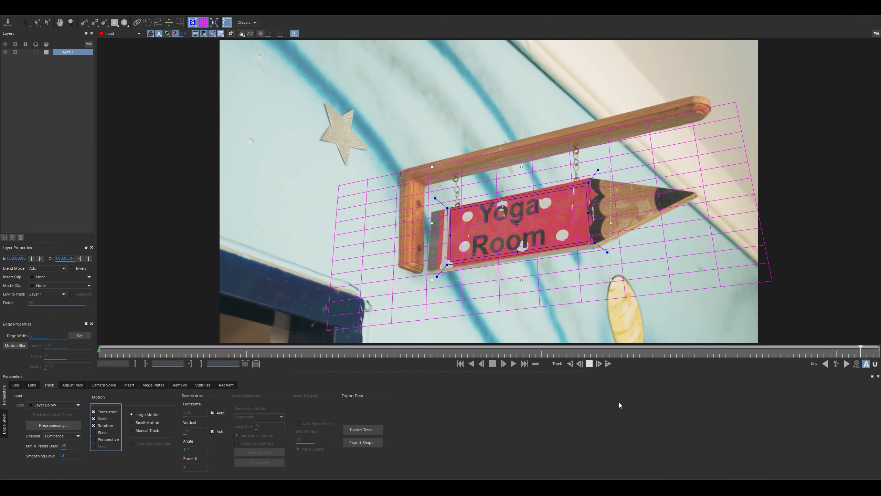
Go back to the first frame, expand the surface to the full frame, and close Mocha to return to After Effects.
drag(872, 356, 97, 366)
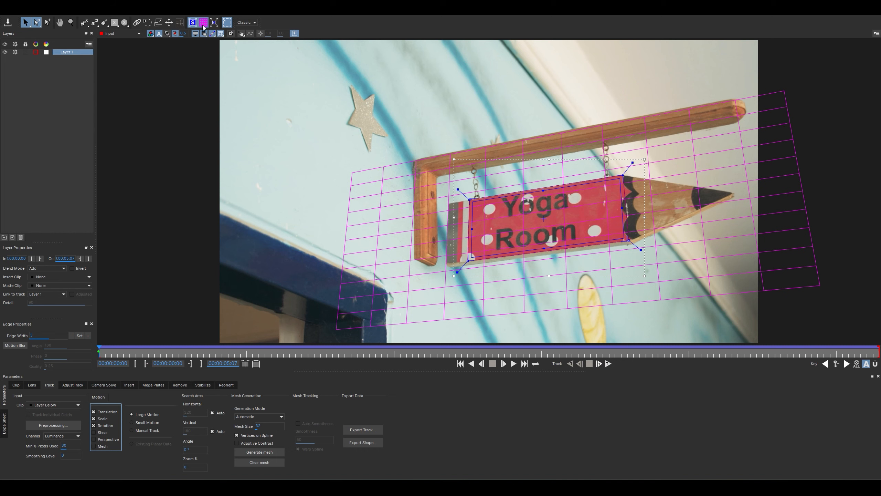
click(214, 24)
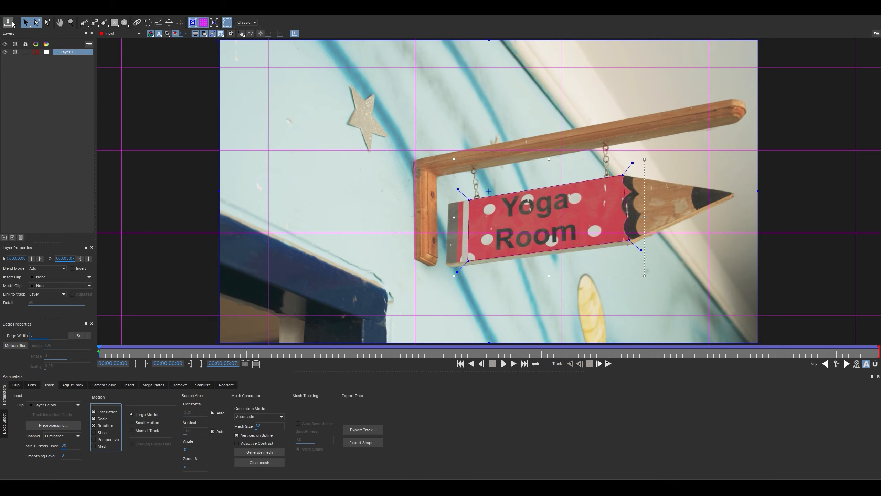
click(872, 16)
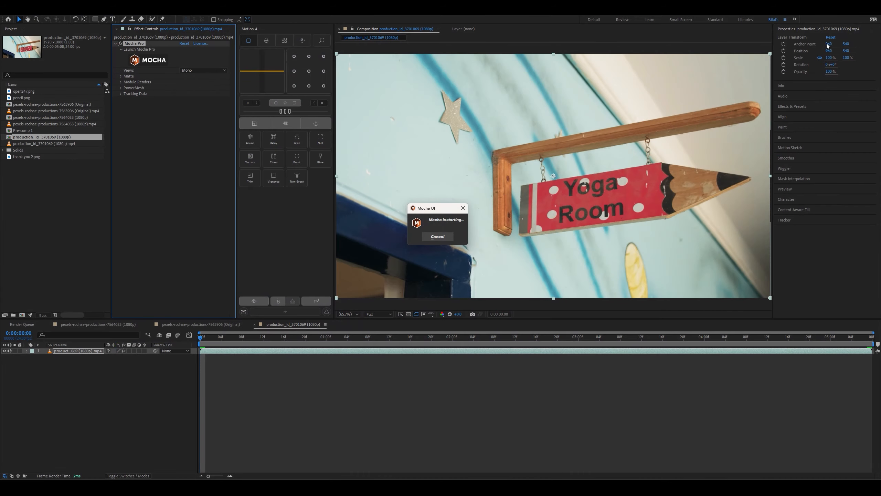
Create track data from Mocha's Layer 1 and set the export option to CC Power Pin.
click(121, 94)
click(209, 100)
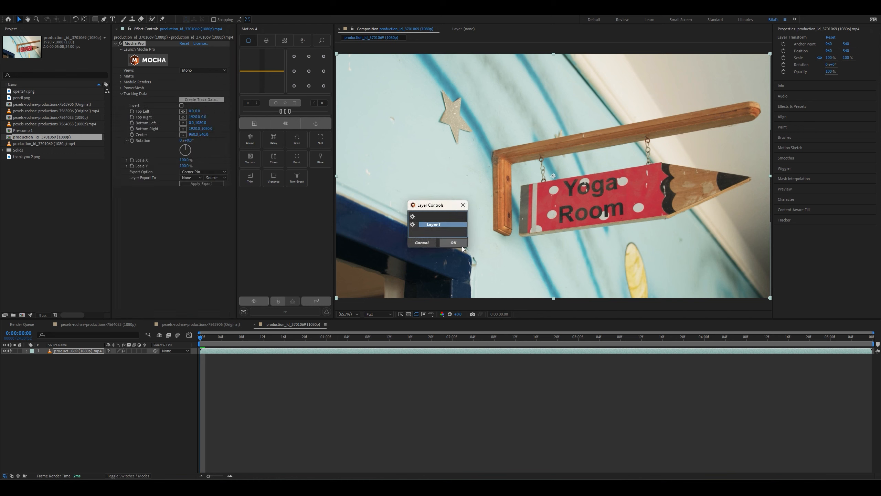
click(461, 245)
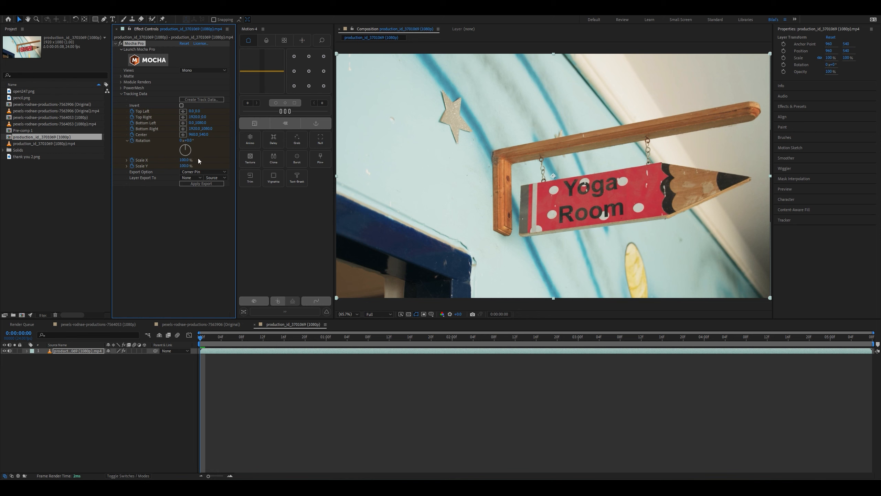
click(197, 170)
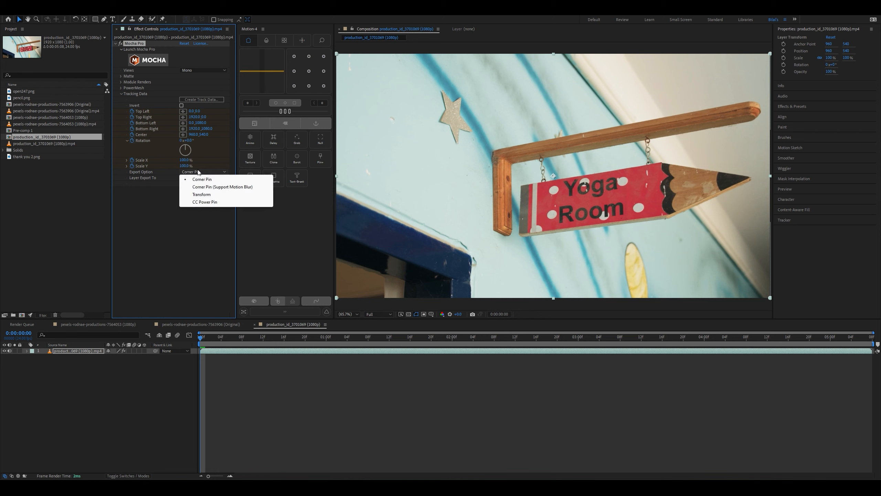
click(207, 202)
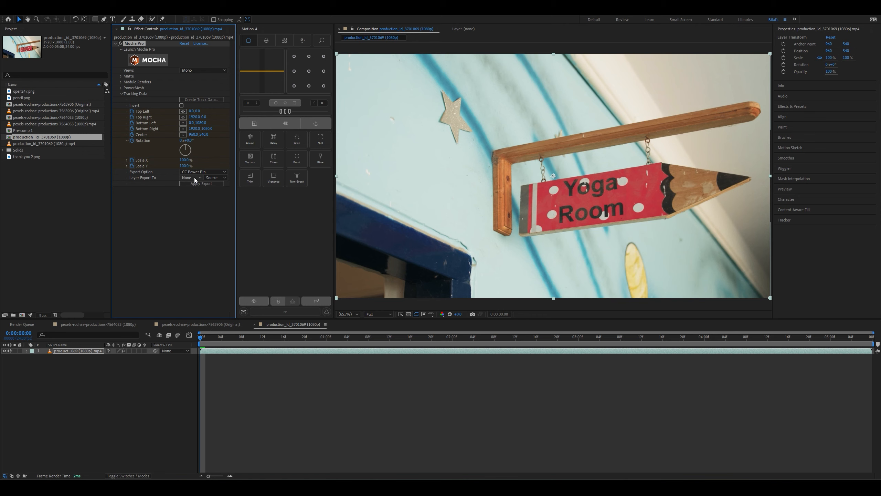
click(195, 178)
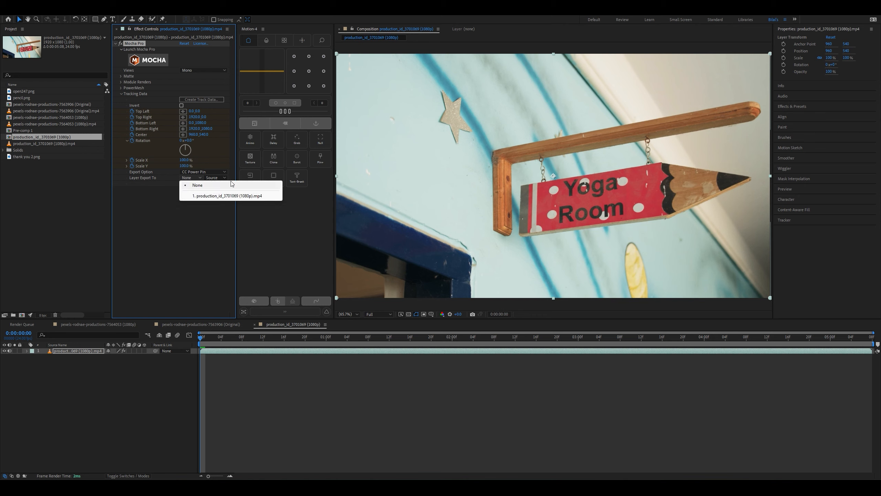
click(189, 214)
click(89, 350)
click(88, 347)
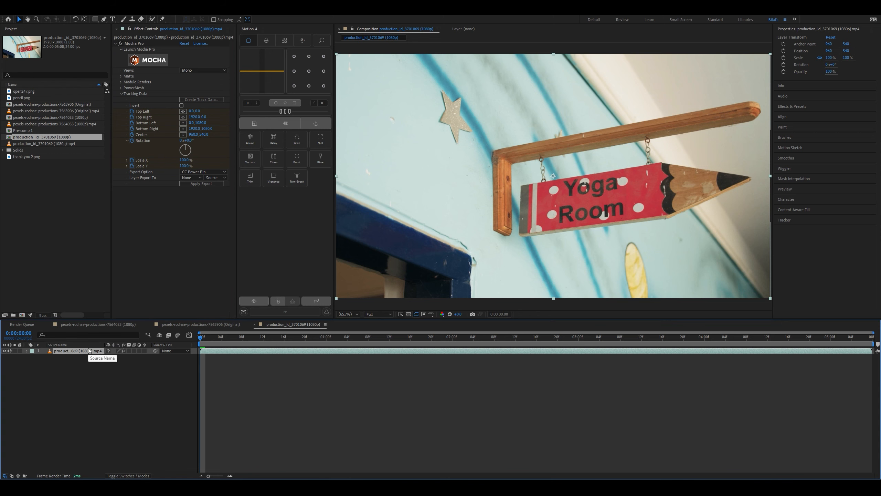
Capture the current Yoga Room frame with FX Console and reveal the snapshot file in its Capture folder.
key(ctrl+space)
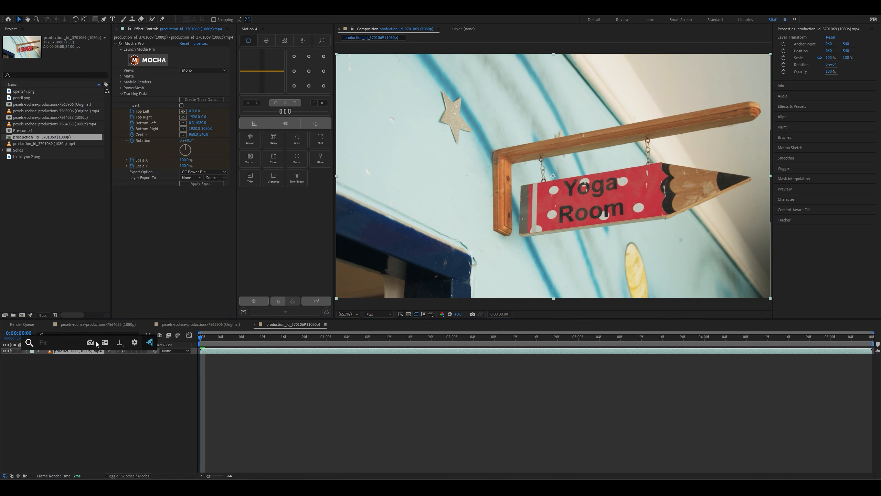
click(104, 343)
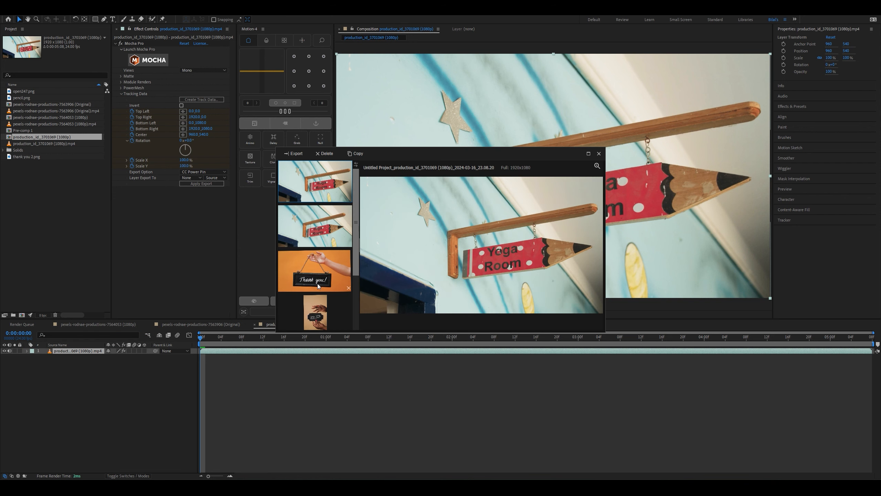
right_click(320, 169)
click(336, 205)
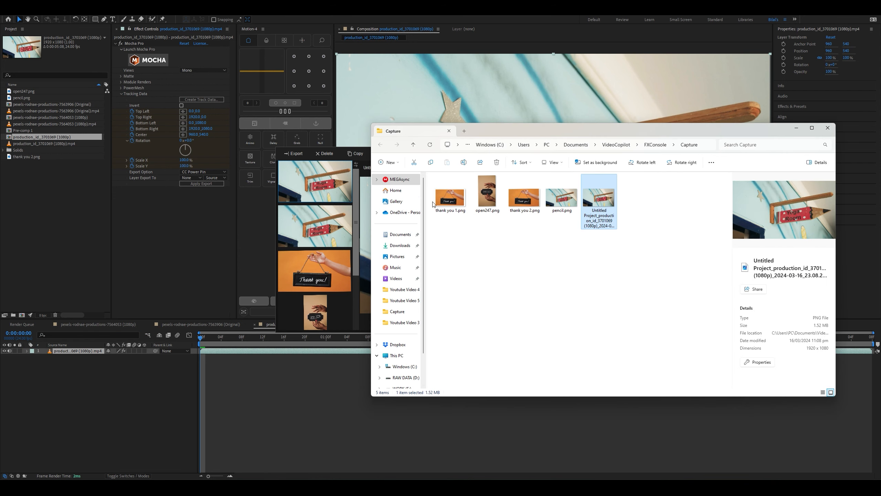
Rename the captured frame as pencil 1.png and open it in Adobe Photoshop 2024.
click(593, 213)
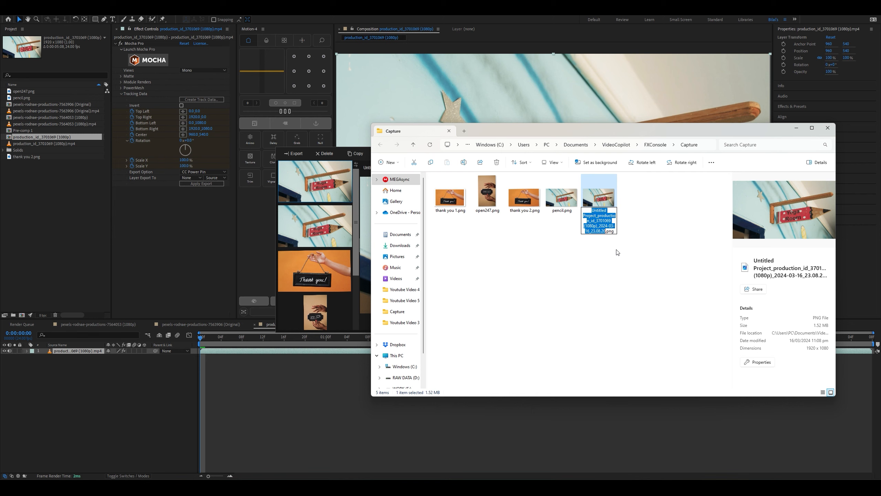
text(pencil 1)
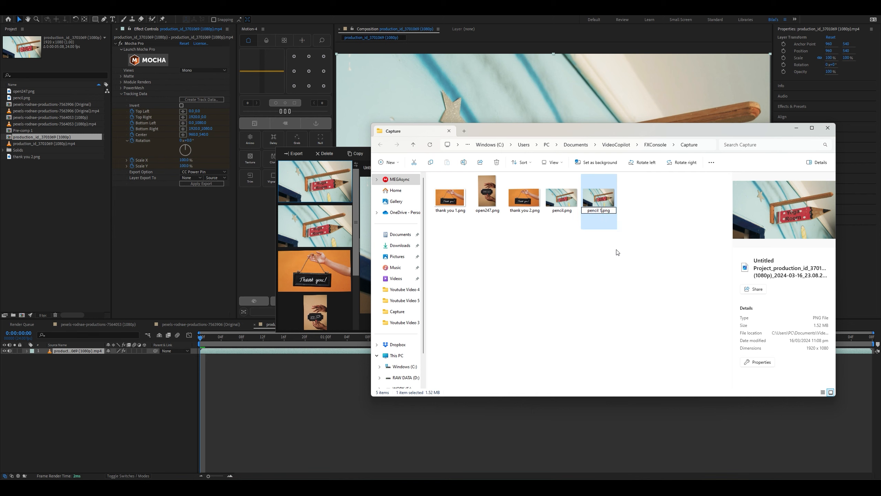
key(Return)
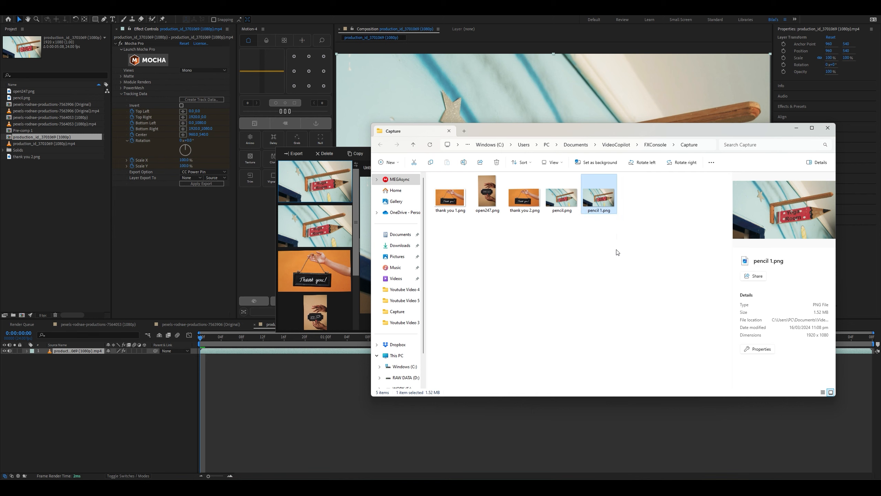
right_click(595, 200)
mouse_move(621, 232)
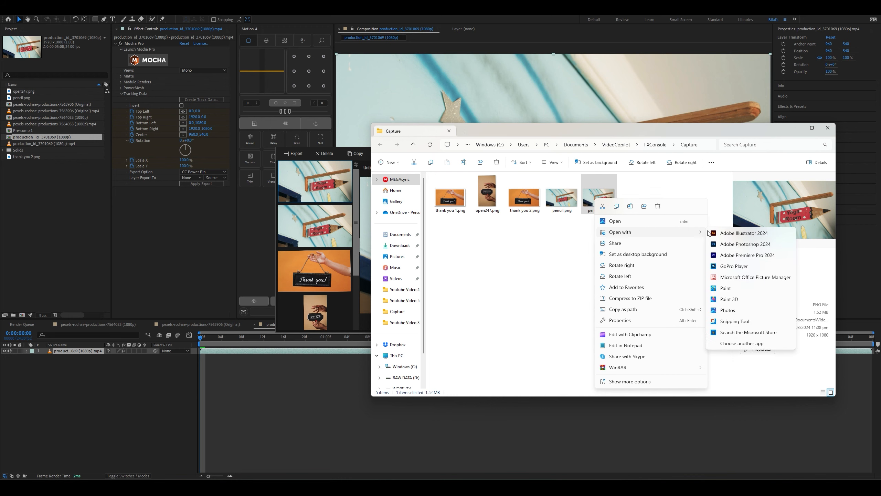
click(733, 244)
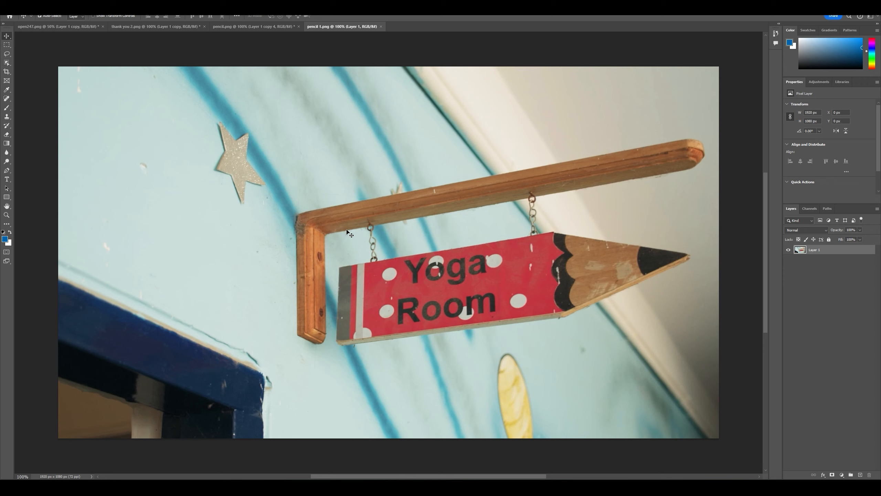
Lasso the Yoga Room lettering and remove it with Content-Aware Fill output to a new layer, then clear the selection.
click(8, 55)
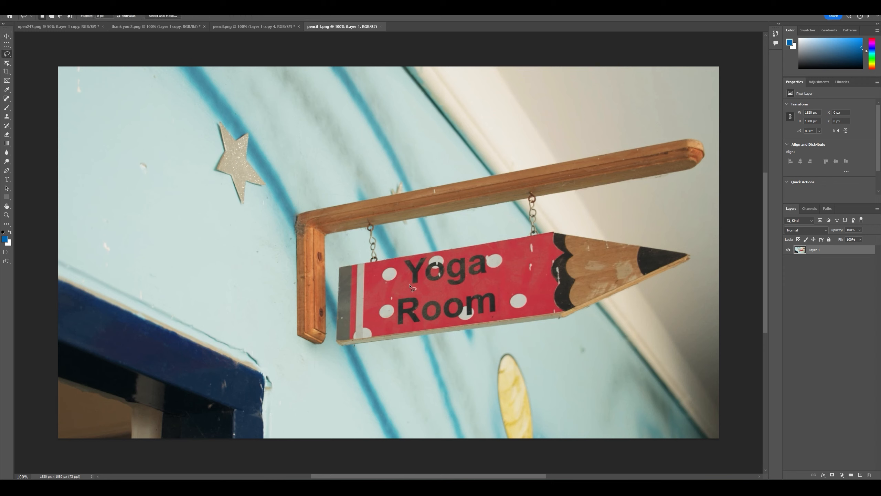
mouse_move(408, 285)
mouse_down()
mouse_move(404, 259)
mouse_move(484, 253)
mouse_move(497, 316)
mouse_move(395, 327)
mouse_move(404, 269)
mouse_up()
right_click(421, 289)
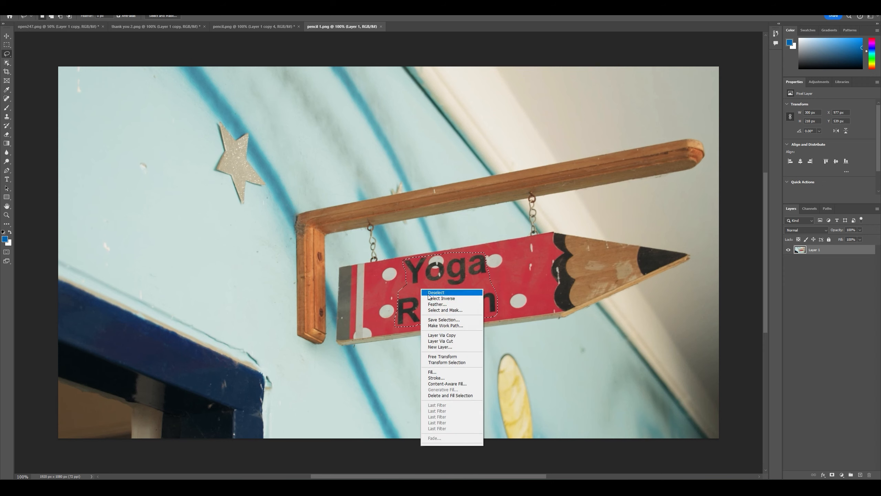
click(447, 383)
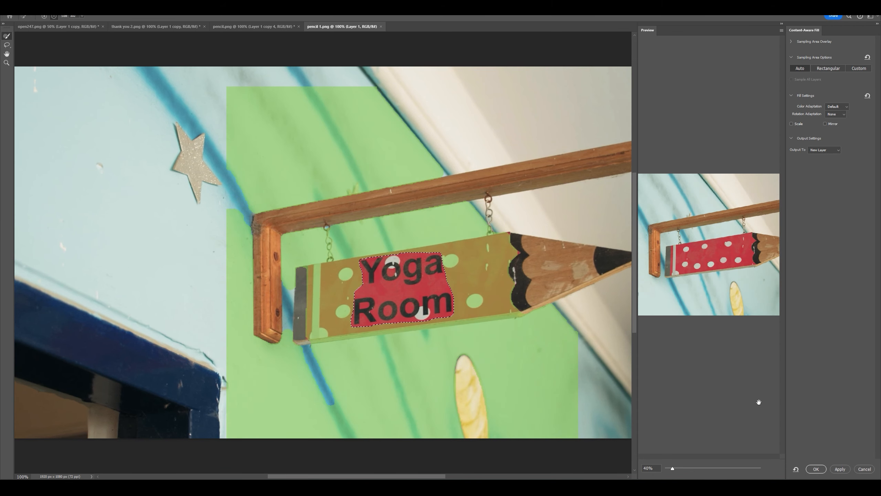
click(816, 468)
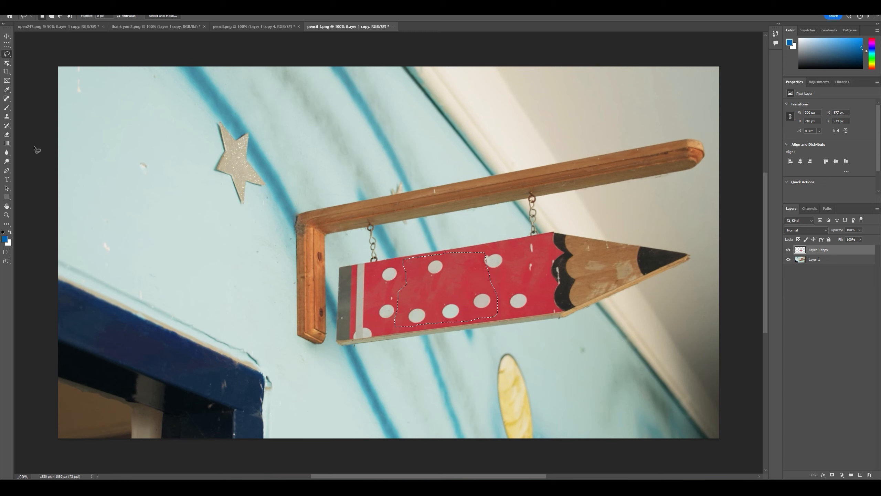
key(ctrl+d)
Export the cleaned sign image as pencil 1.png into the Youtube Video 5 folder.
click(15, 7)
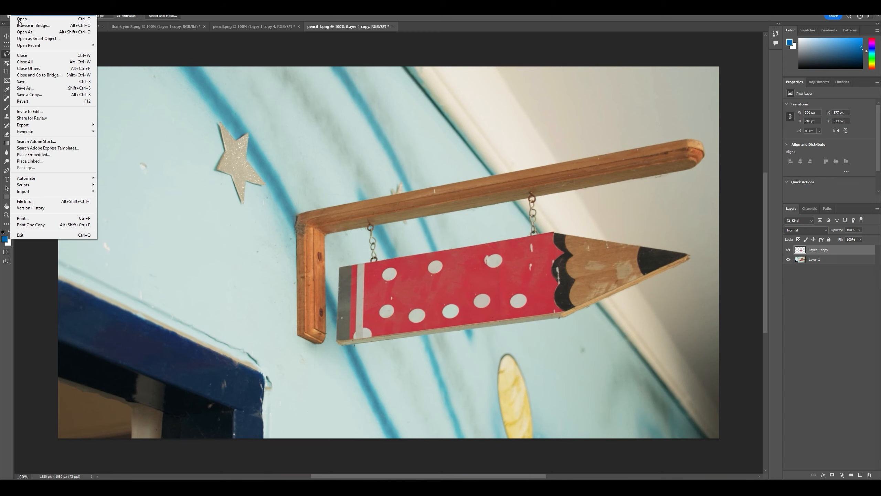
mouse_move(40, 125)
click(122, 126)
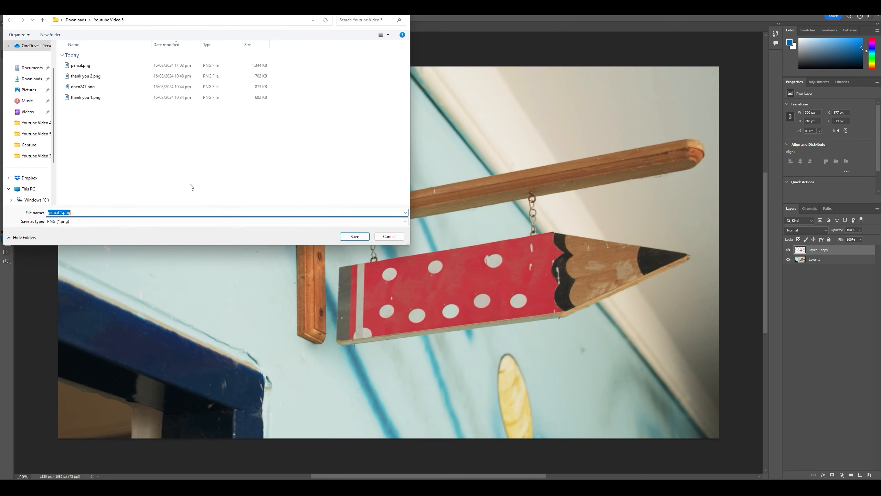
click(352, 236)
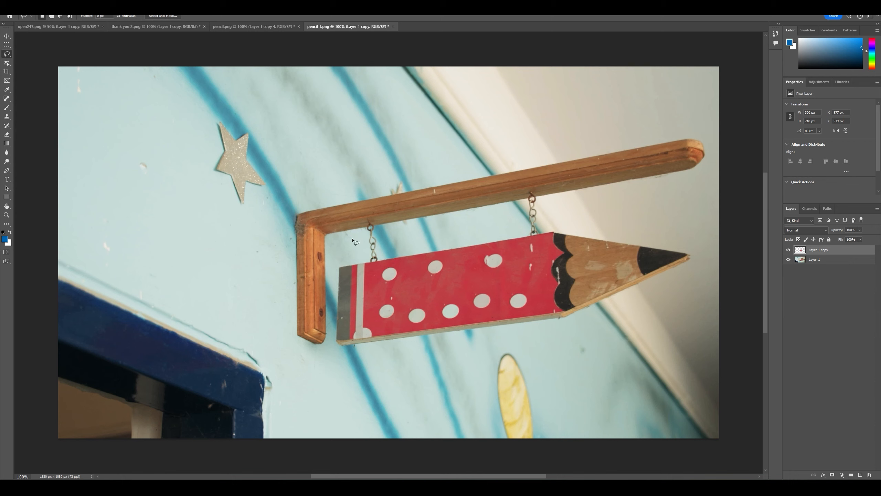
Import the exported pencil 1.png into the After Effects project and place it above the footage layer, closing the snapshot gallery.
mouse_move(467, 477)
click(423, 452)
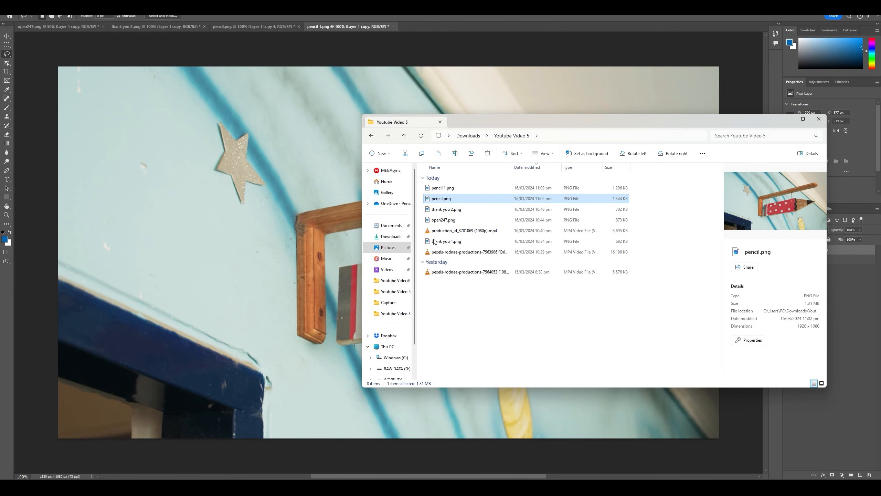
click(441, 190)
mouse_move(442, 193)
mouse_down()
mouse_move(489, 448)
mouse_move(486, 476)
mouse_move(57, 209)
mouse_up()
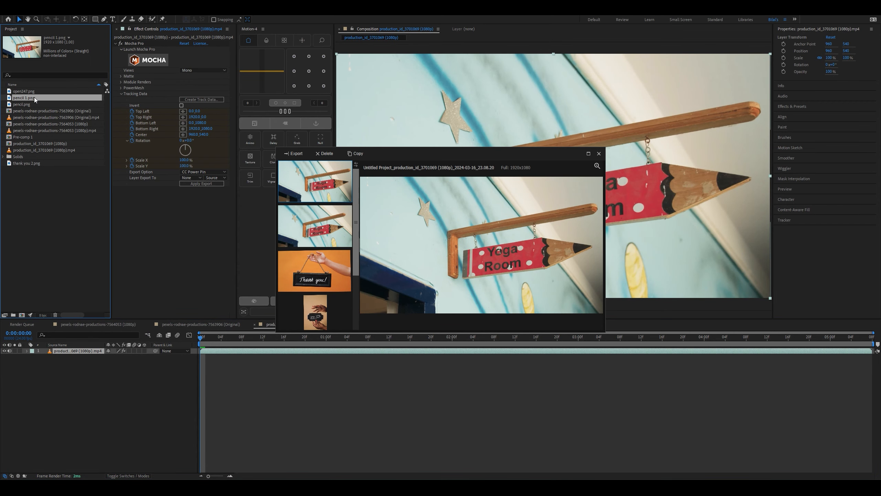
drag(35, 97, 61, 351)
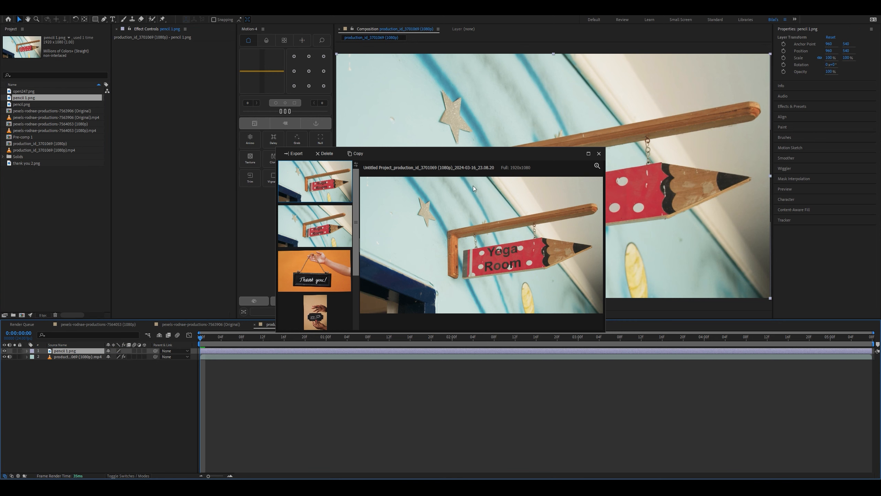
click(599, 153)
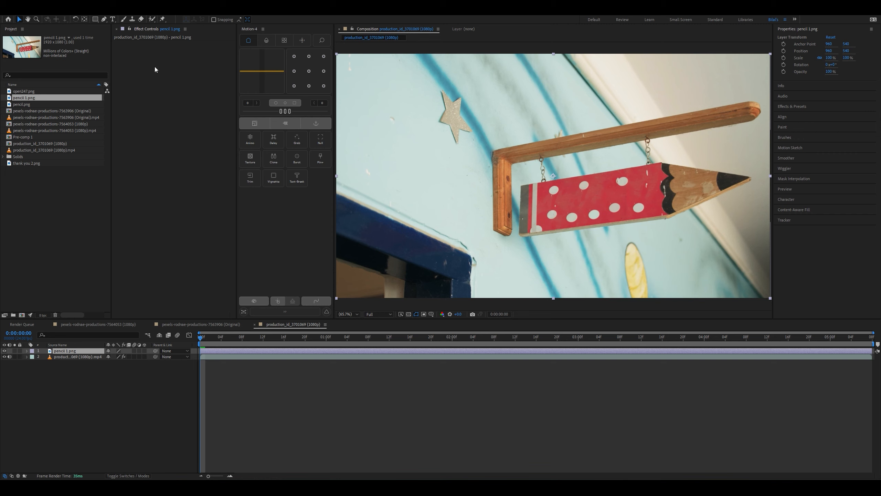
click(104, 19)
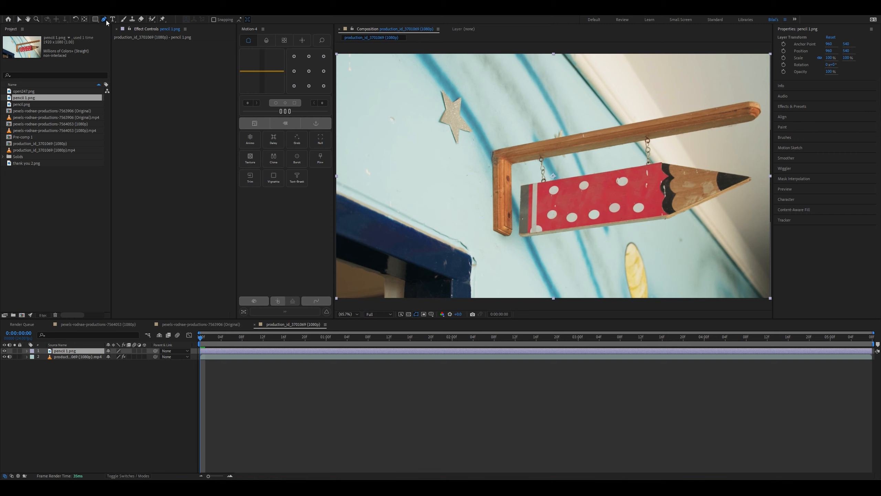
click(221, 351)
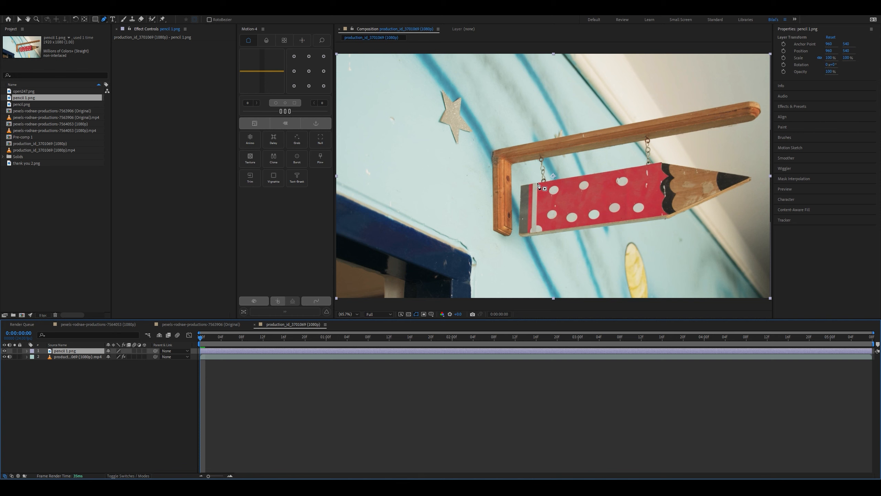
key(ctrl+a)
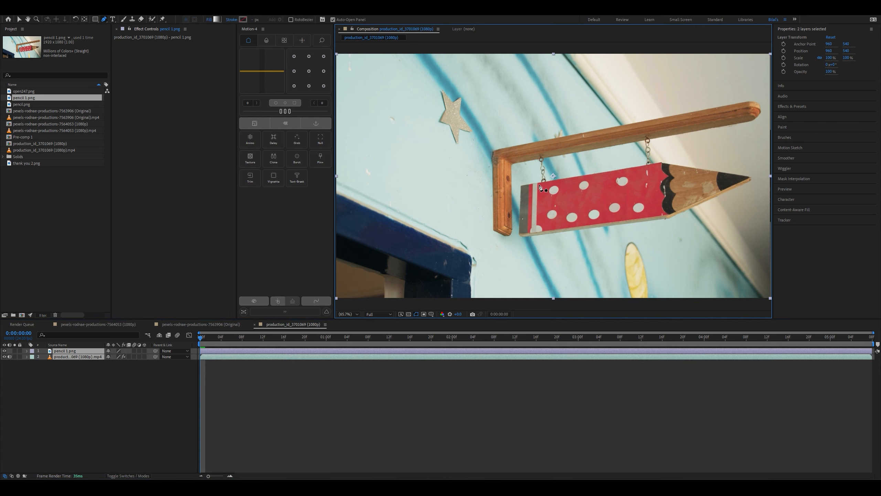
click(537, 183)
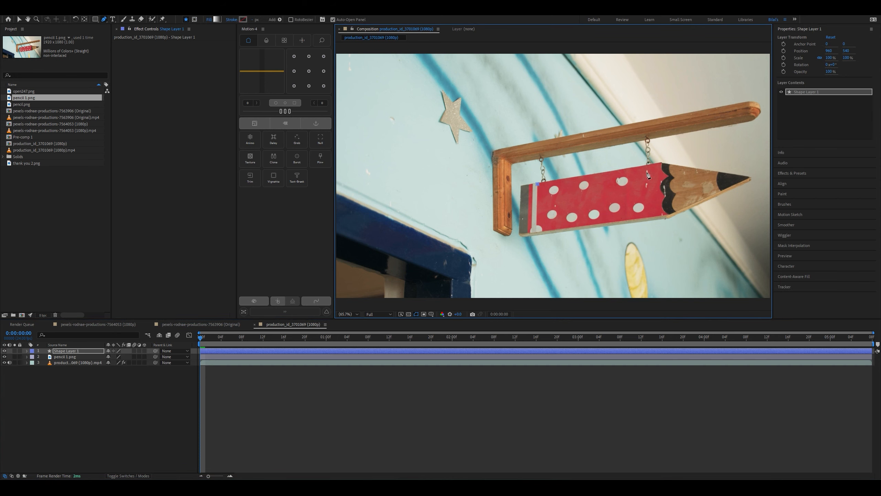
key(ctrl+z)
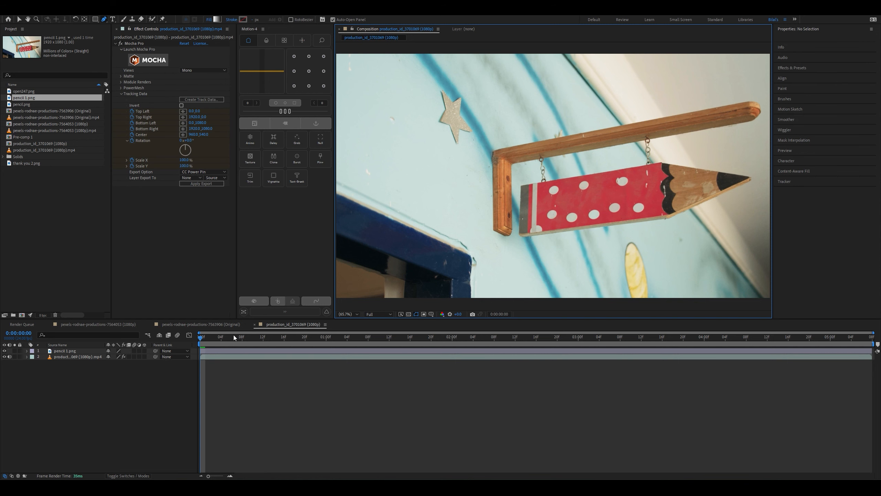
Draw a closed four-point Pen mask on the pencil 1.png layer around the red polka-dot panel.
click(224, 349)
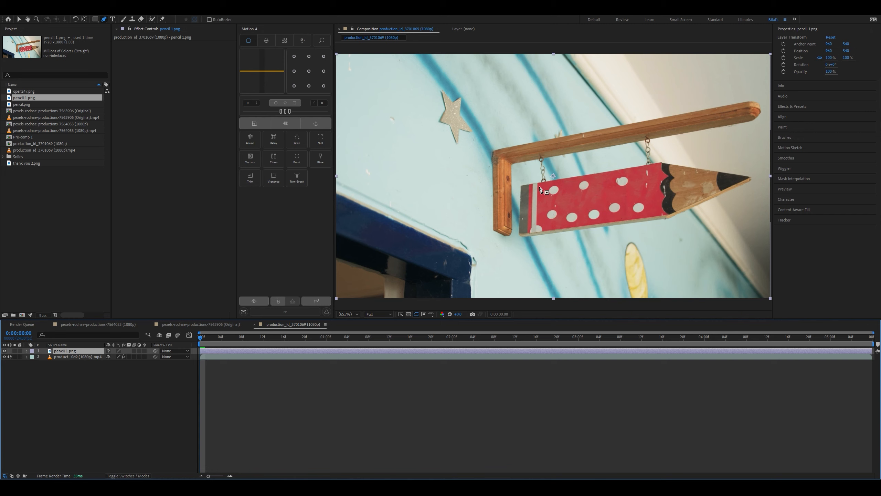
click(539, 185)
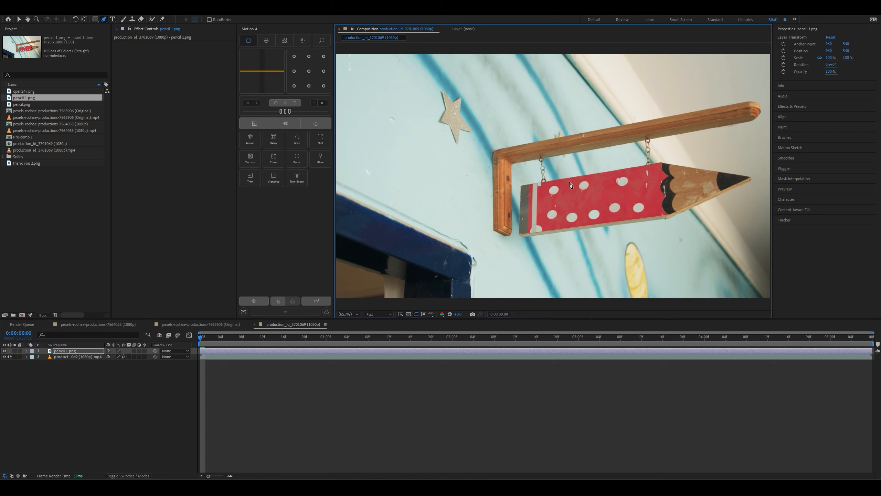
click(658, 165)
click(663, 214)
click(542, 230)
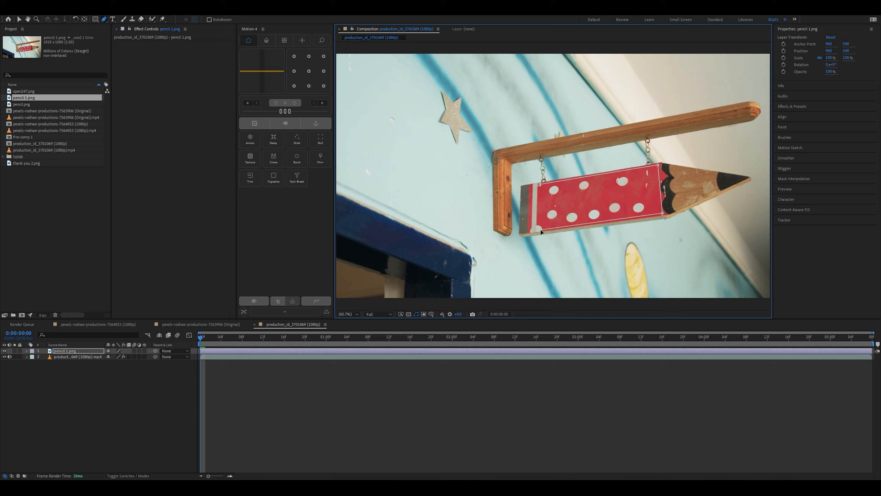
click(539, 184)
click(415, 381)
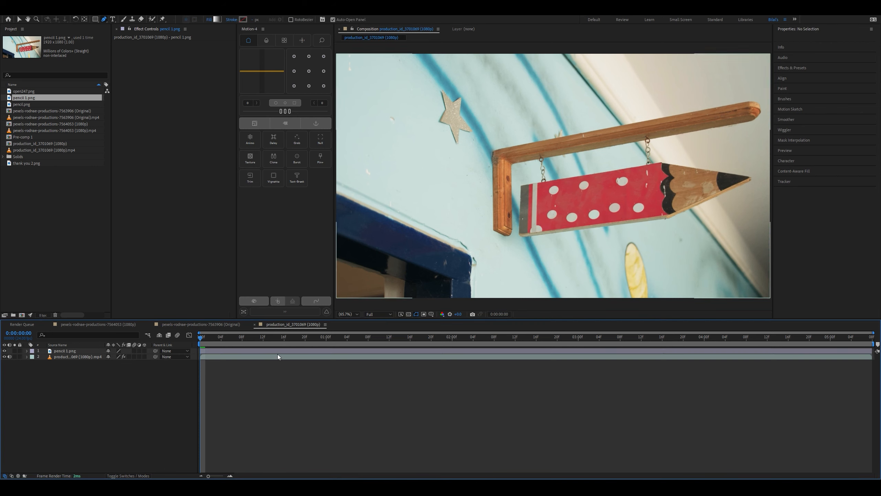
Add a paragraph text box over the red panel reading "LIKE,SHARE, SUBSCRIBE !" and enlarge its font until it wraps onto two lines.
click(111, 20)
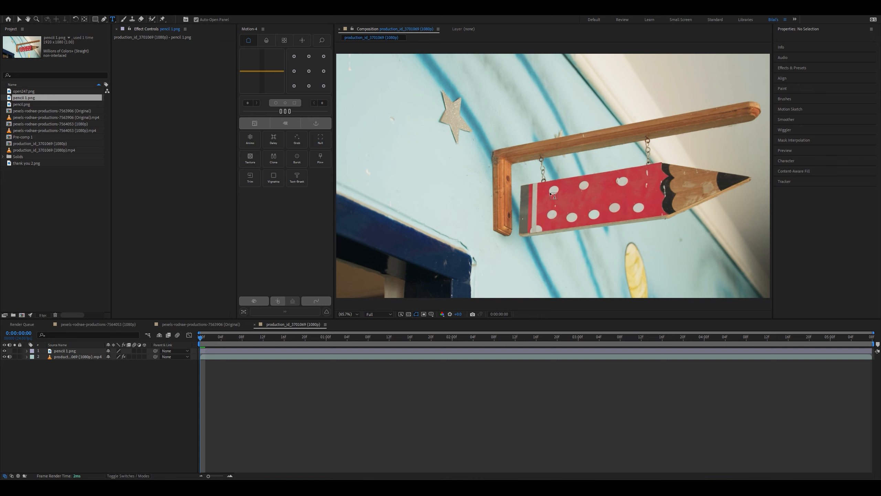
drag(541, 189, 669, 226)
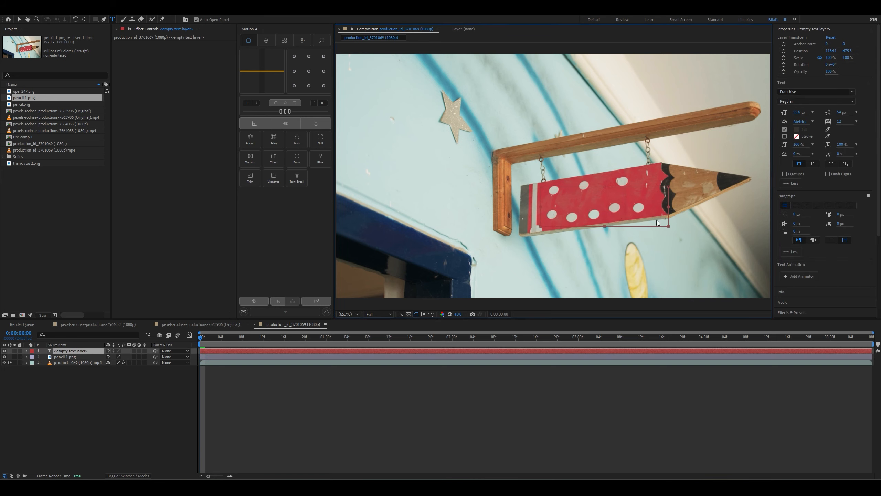
text(LIKE,SHARE, S)
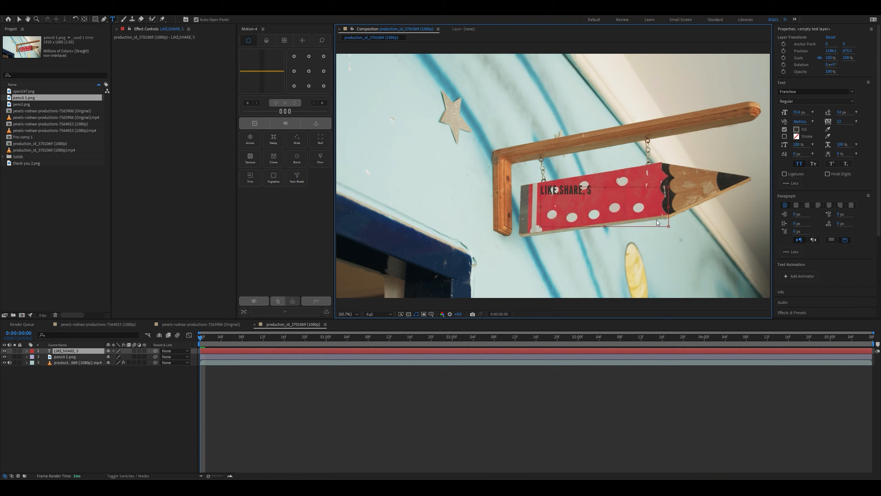
text(UBSCIR)
key(BackSpace)
key(BackSpace)
key(BackSpace)
text(RIBE !)
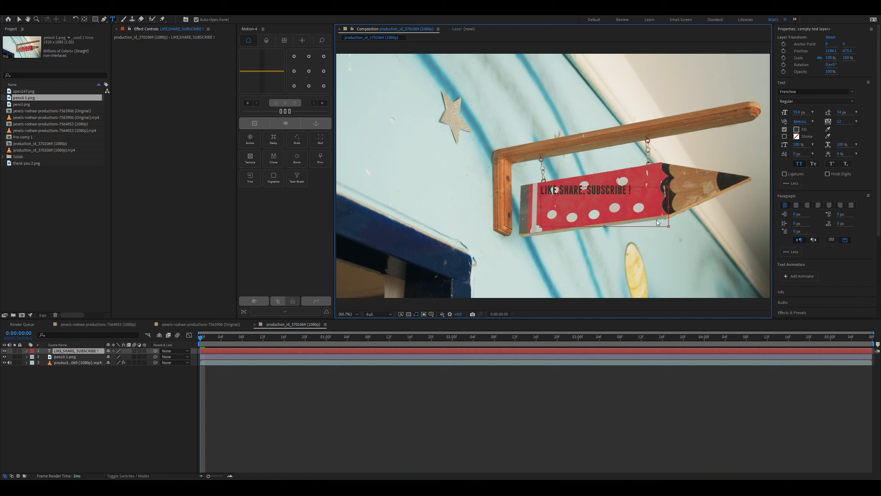
key(ctrl+a)
drag(795, 113, 852, 113)
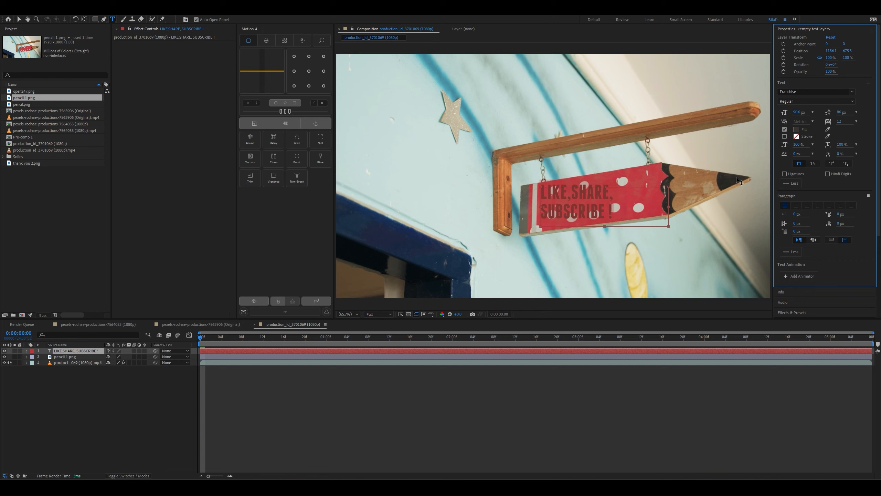
Finish editing the "LIKE,SHARE, SUBSCRIBE !" text and centre the text layer's anchor point.
click(625, 213)
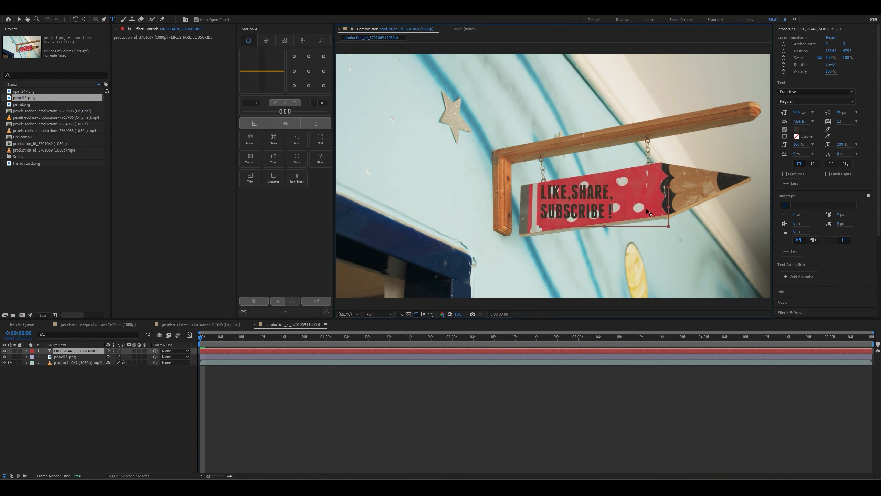
click(410, 353)
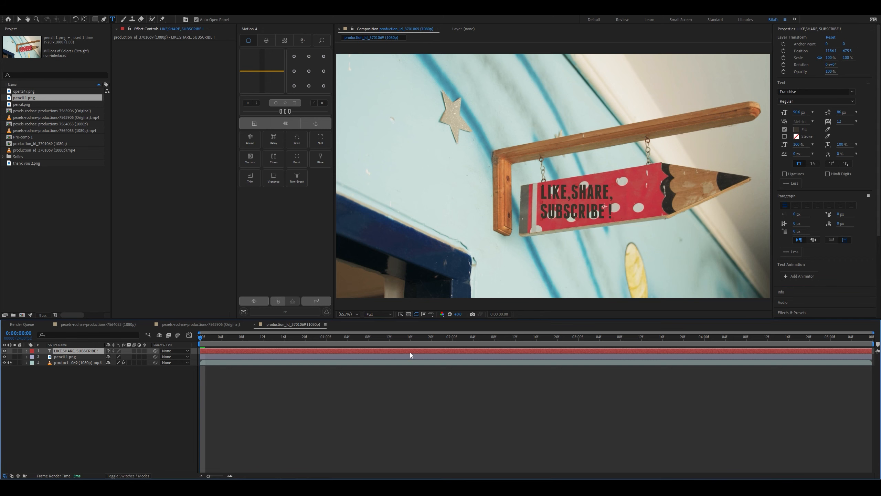
key(v)
click(309, 71)
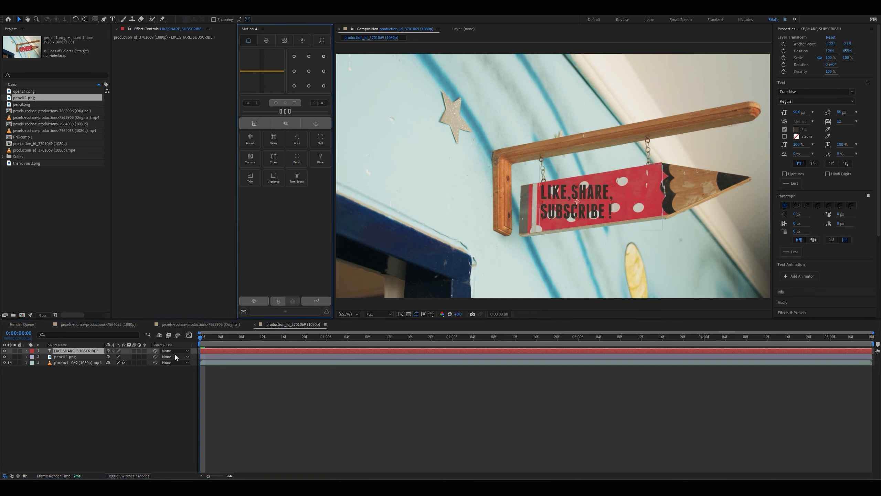
Make the text layer 3D and rotate it so the lettering follows the tilt and perspective of the red pencil panel.
click(143, 350)
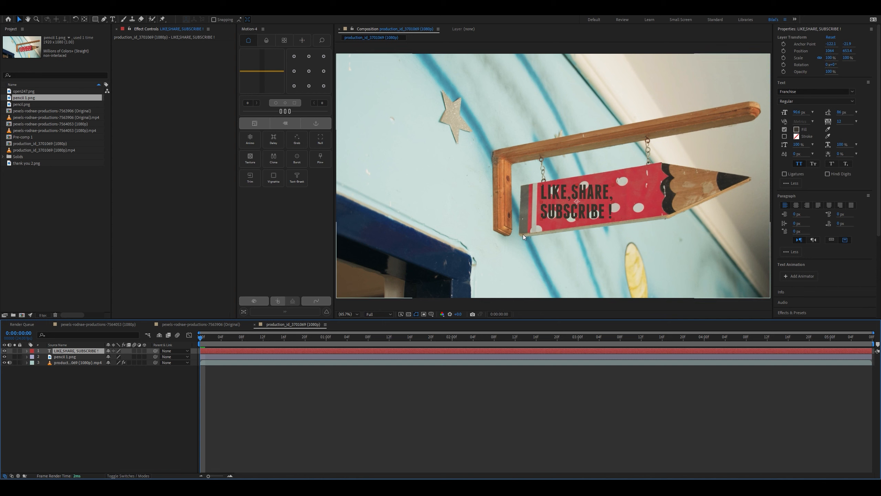
click(145, 350)
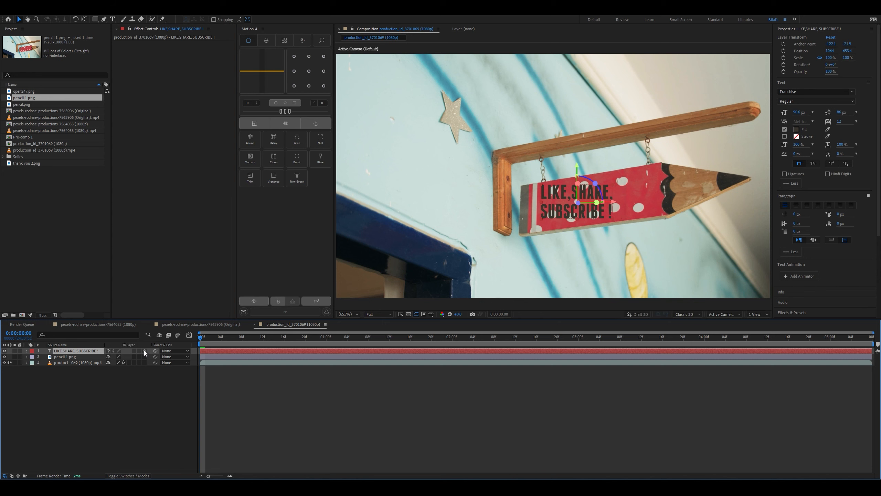
drag(595, 183, 579, 202)
click(516, 398)
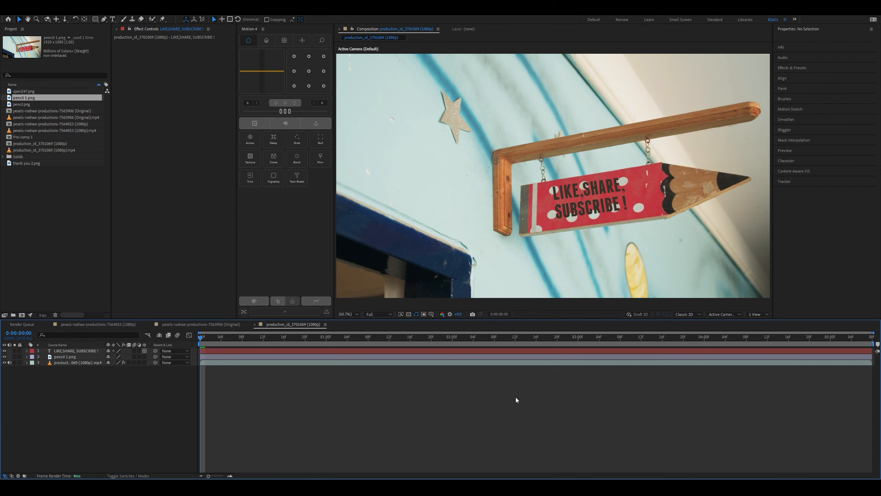
Pre-compose the text layer and pencil 1.png together as Pre-comp 2, moving all attributes into the new composition.
click(81, 356)
ctrl+click(81, 352)
right_click(82, 351)
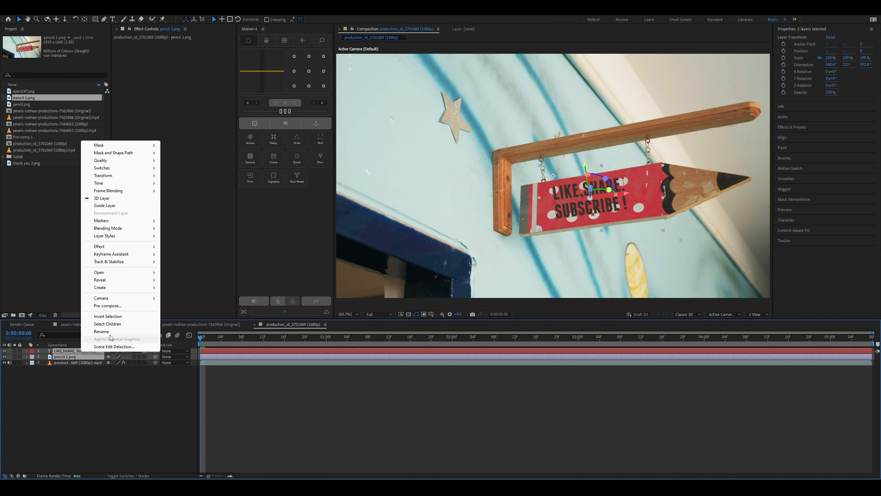
click(121, 304)
click(402, 251)
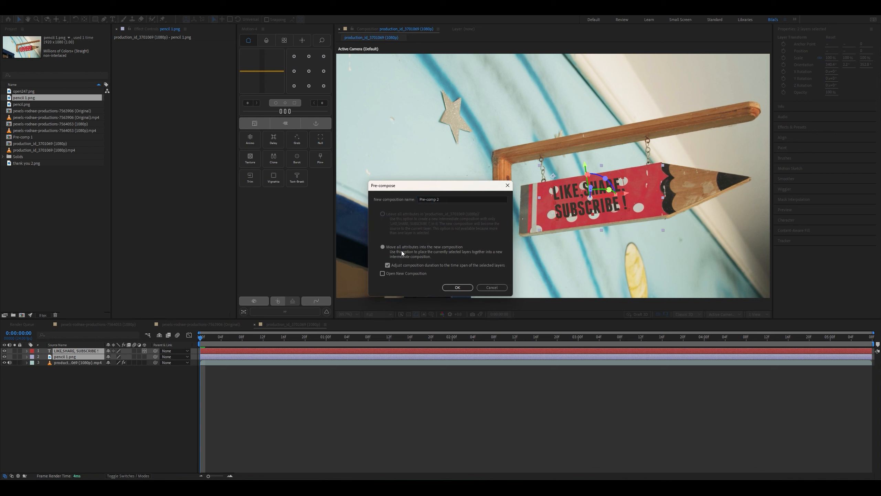
click(444, 287)
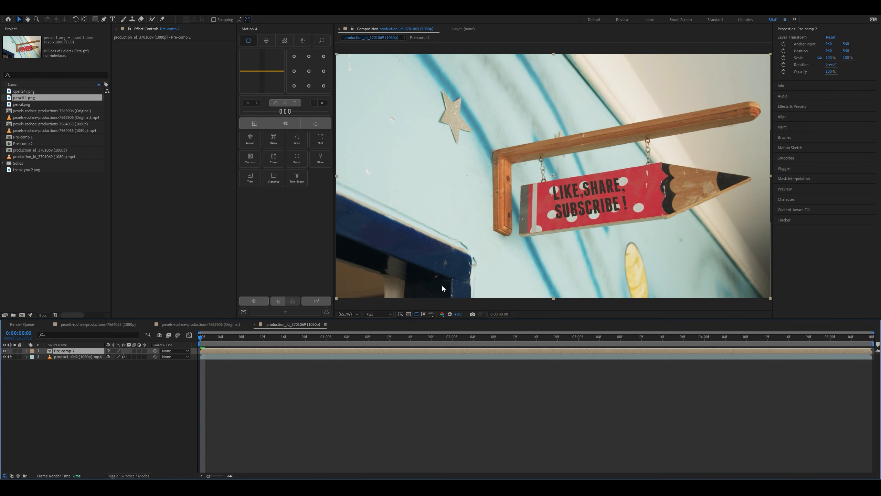
Apply the footage layer's Mocha Pro tracking data to Pre-comp 2 as CC Power Pin and play back the result from the start.
click(86, 357)
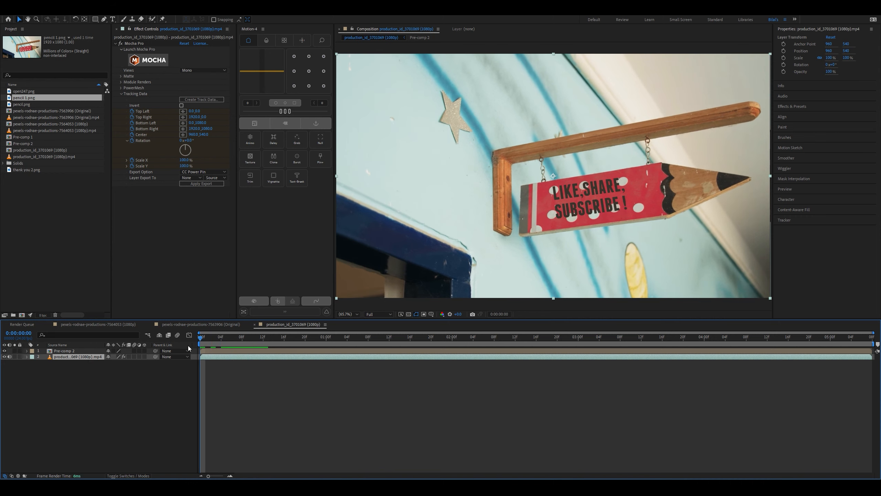
click(190, 177)
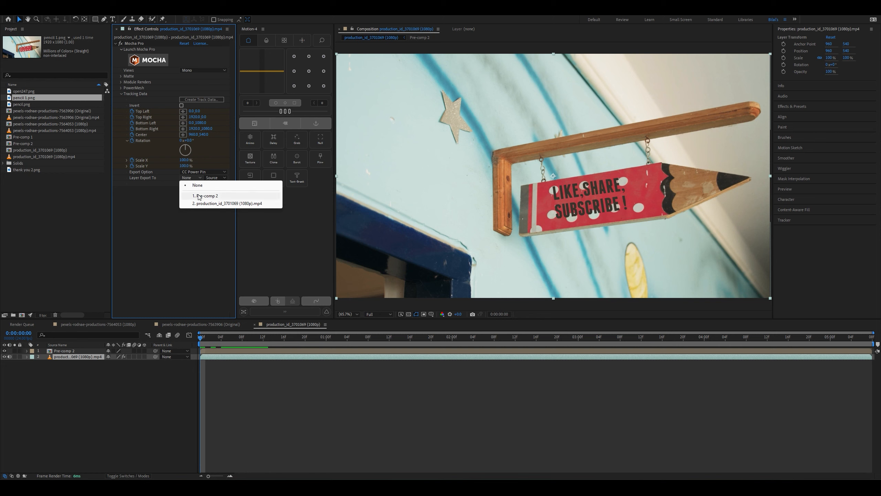
click(198, 195)
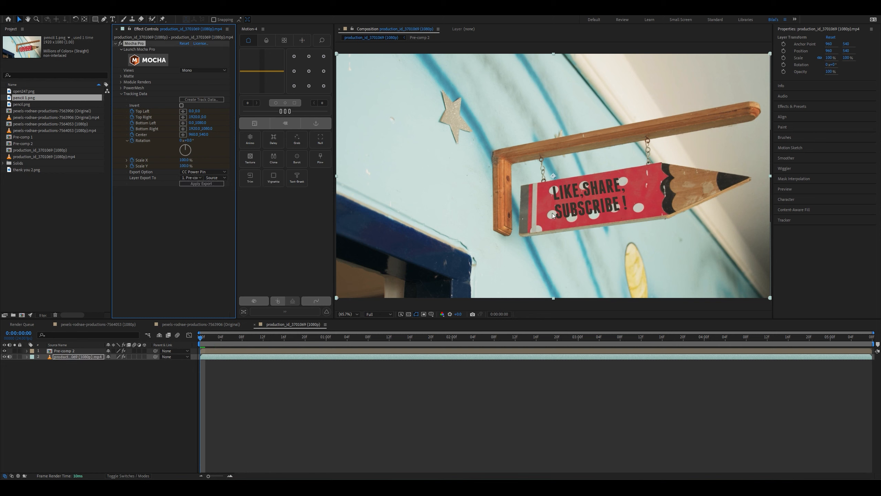
click(201, 340)
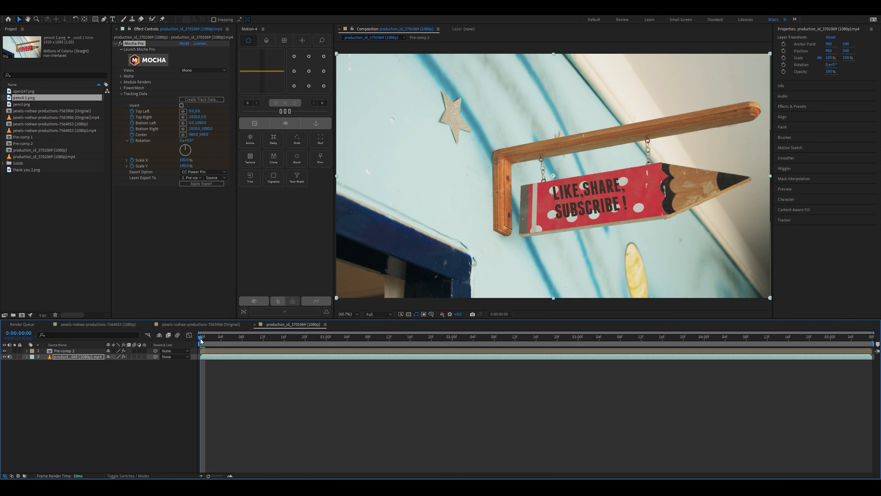
key(space)
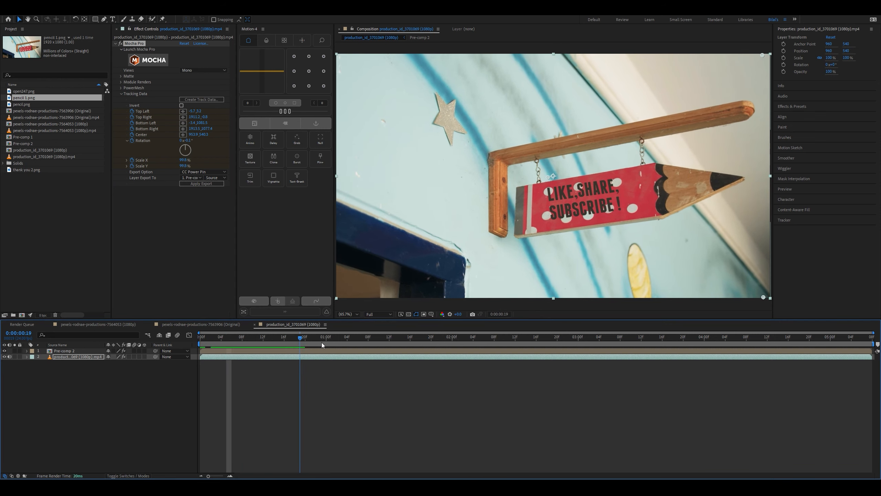